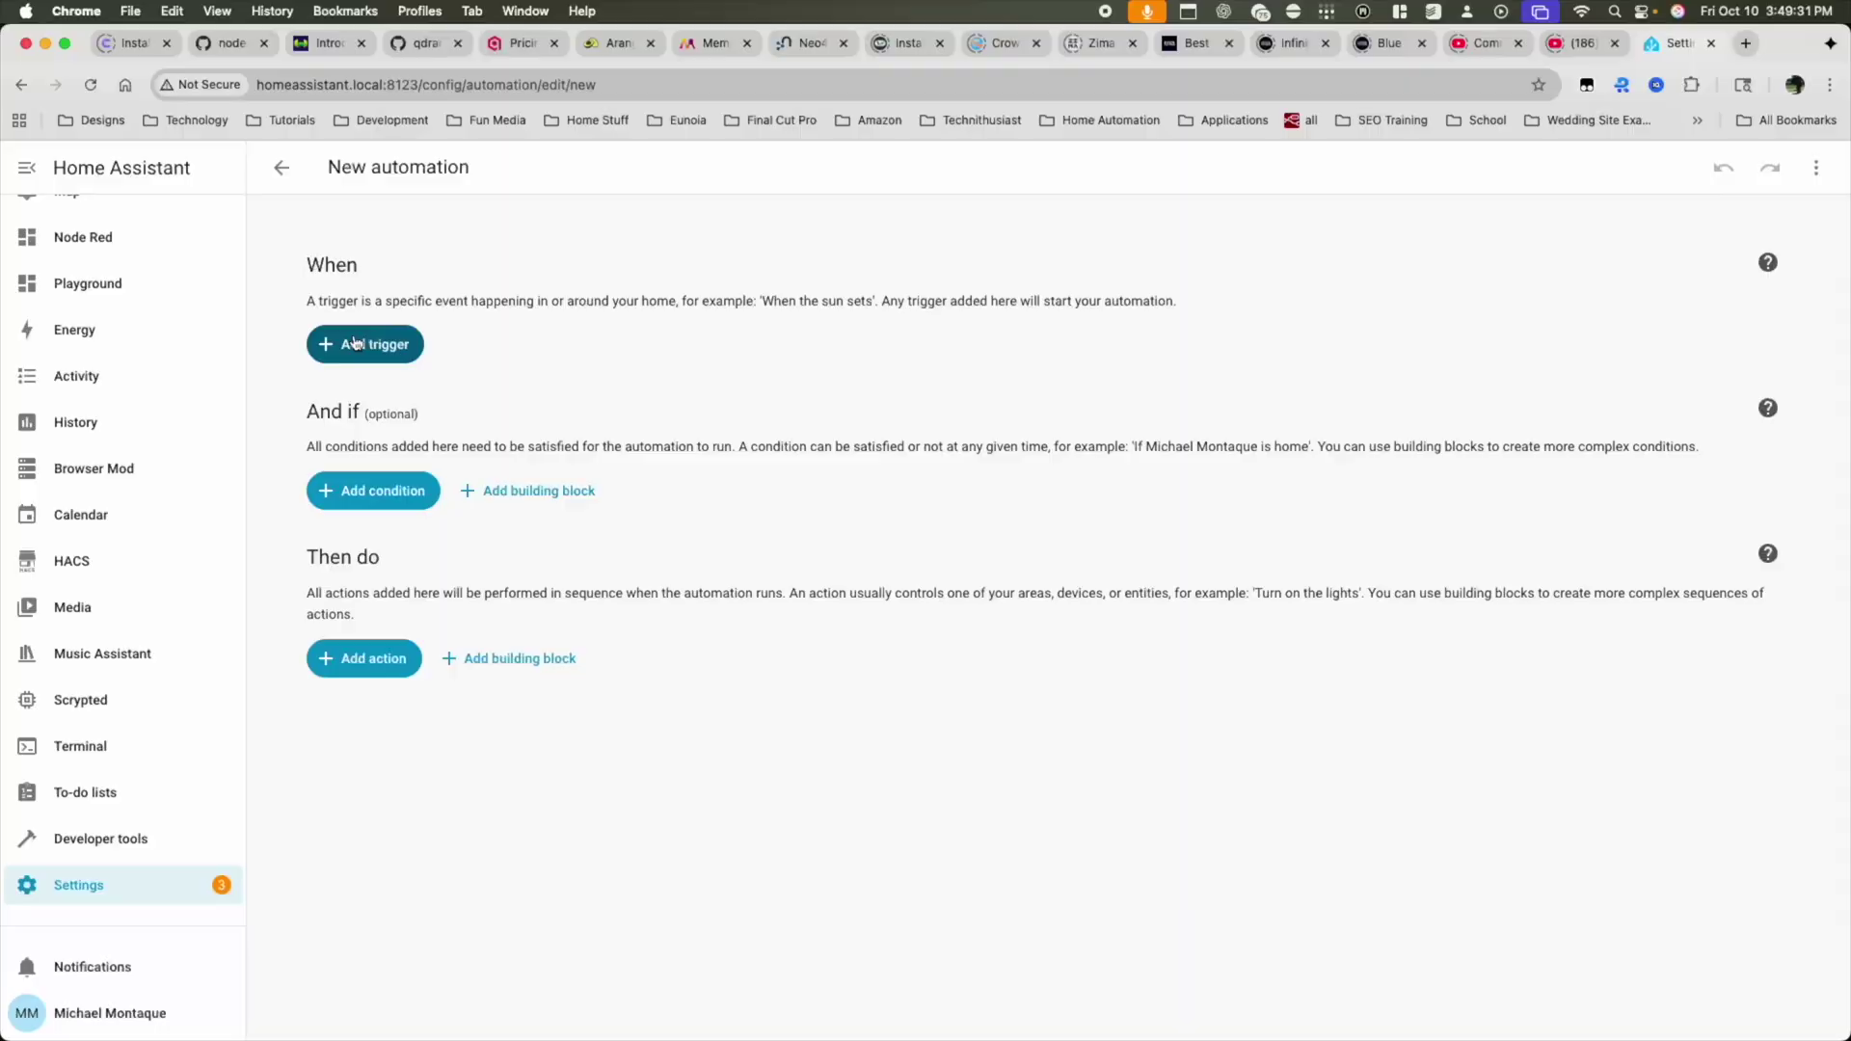
Add a Device trigger to the new automation, then open and dismiss the condition choices.
click(364, 345)
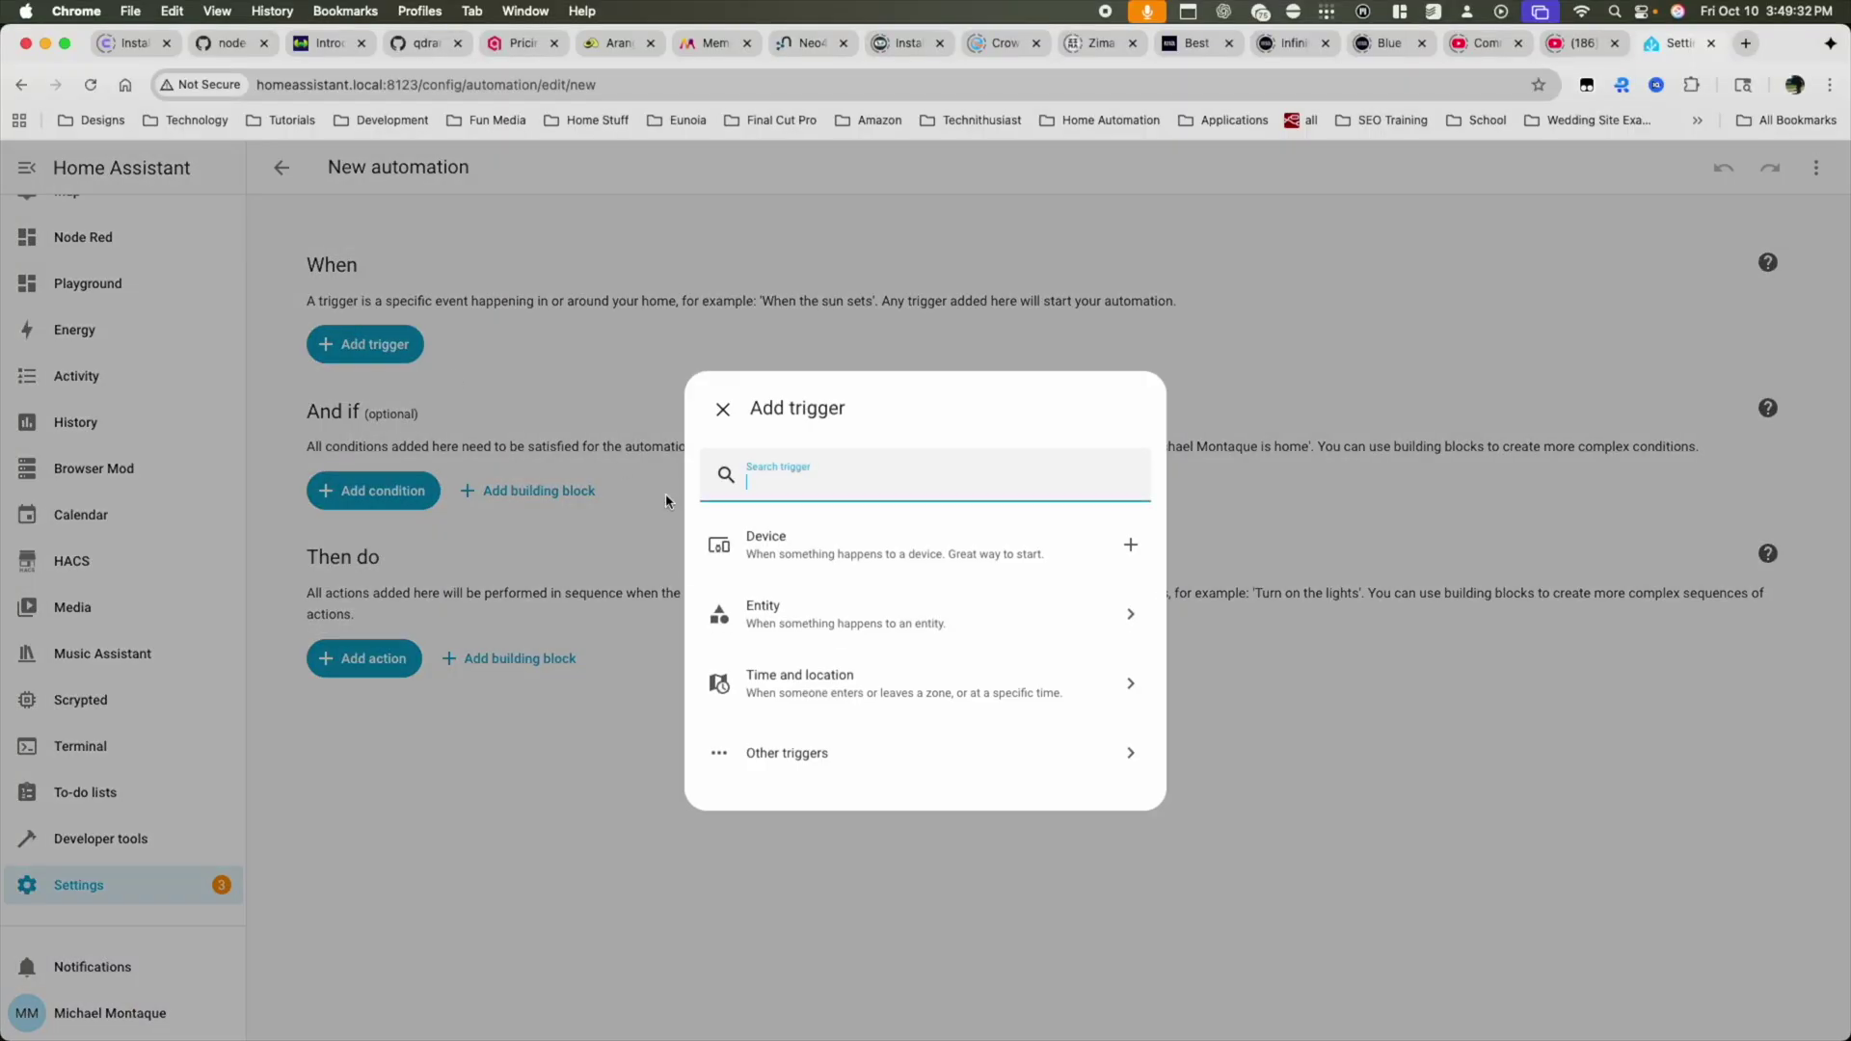
click(769, 544)
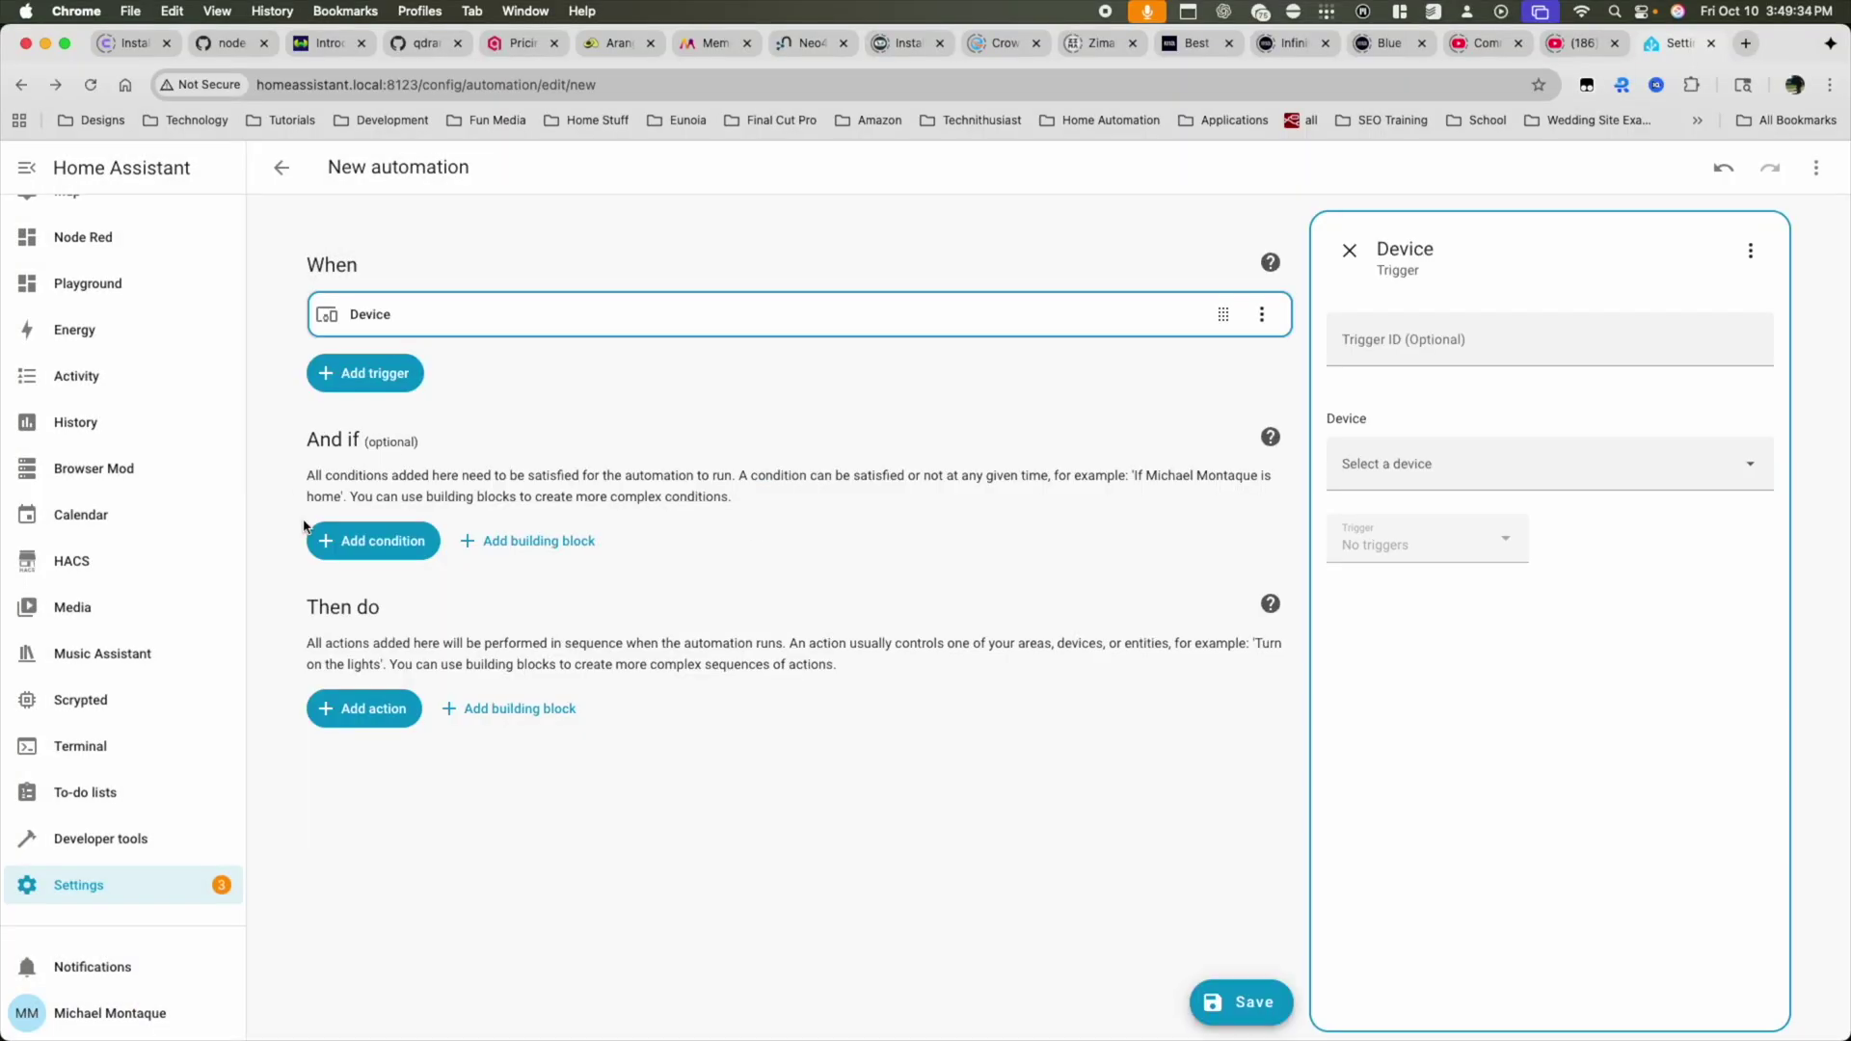
click(366, 552)
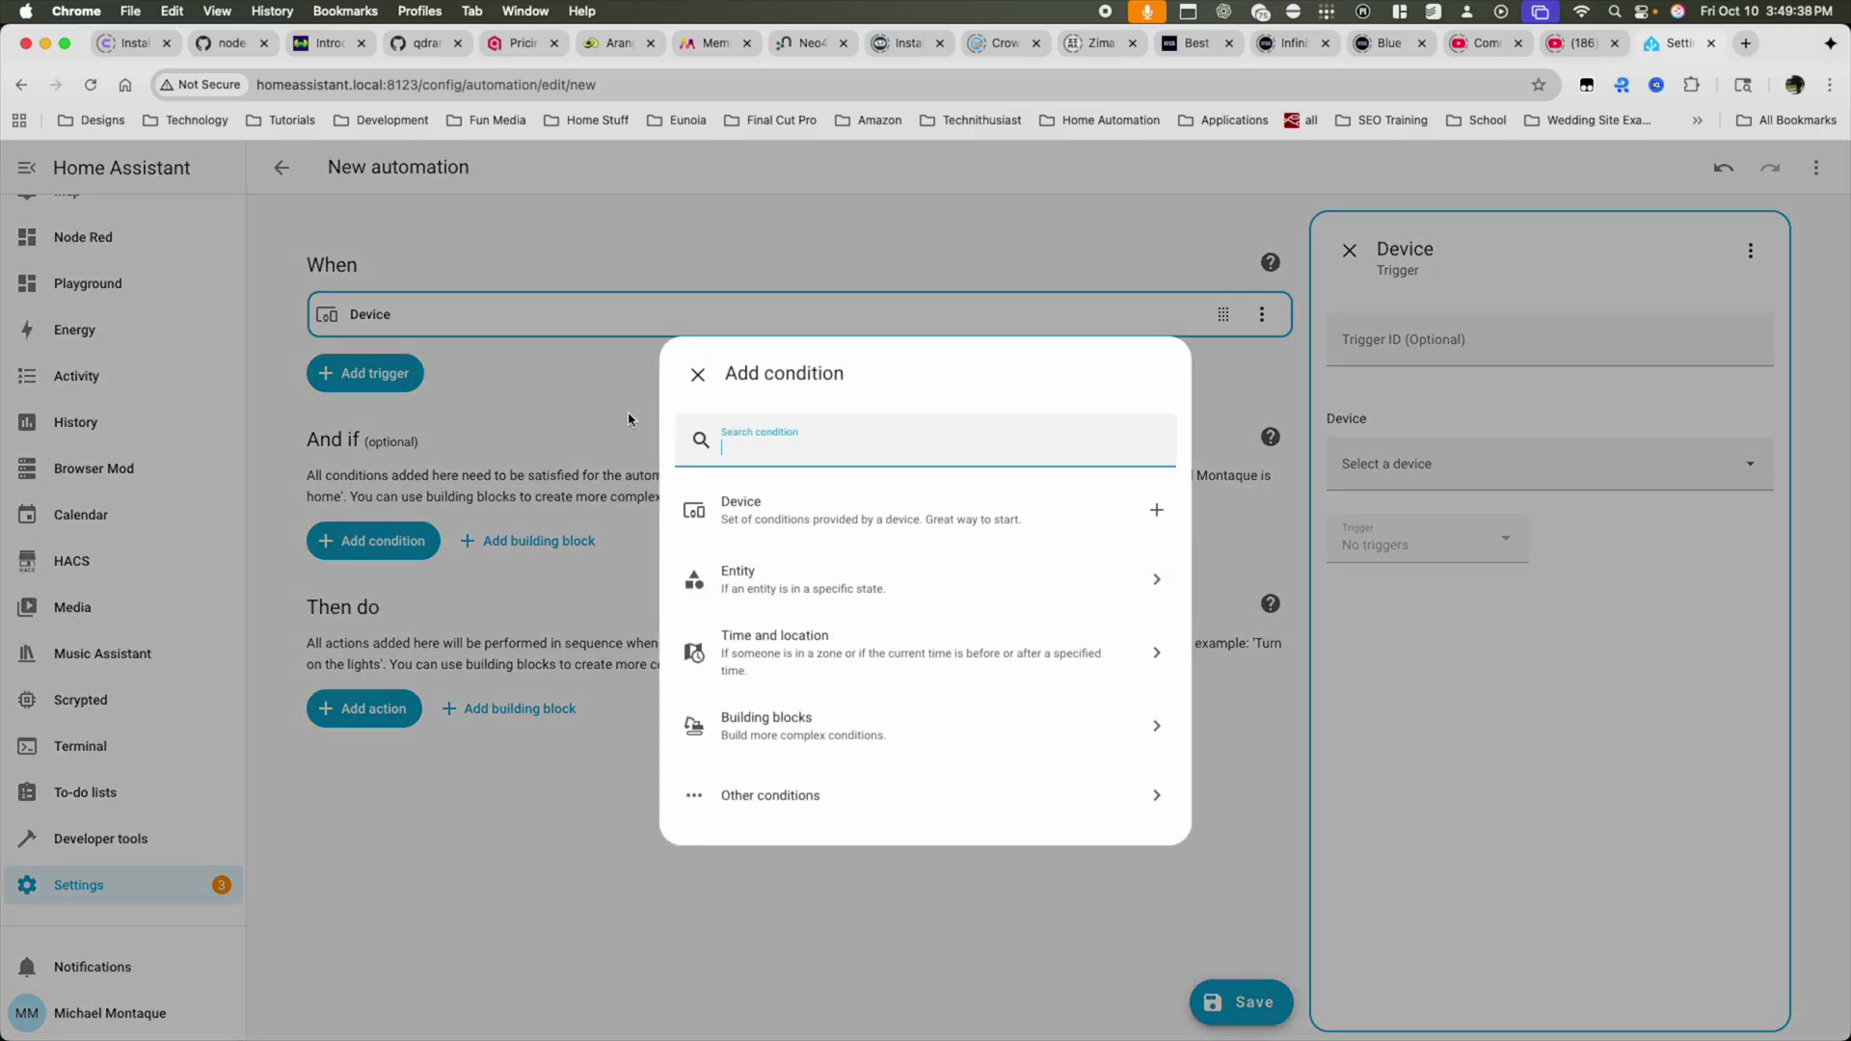
click(628, 414)
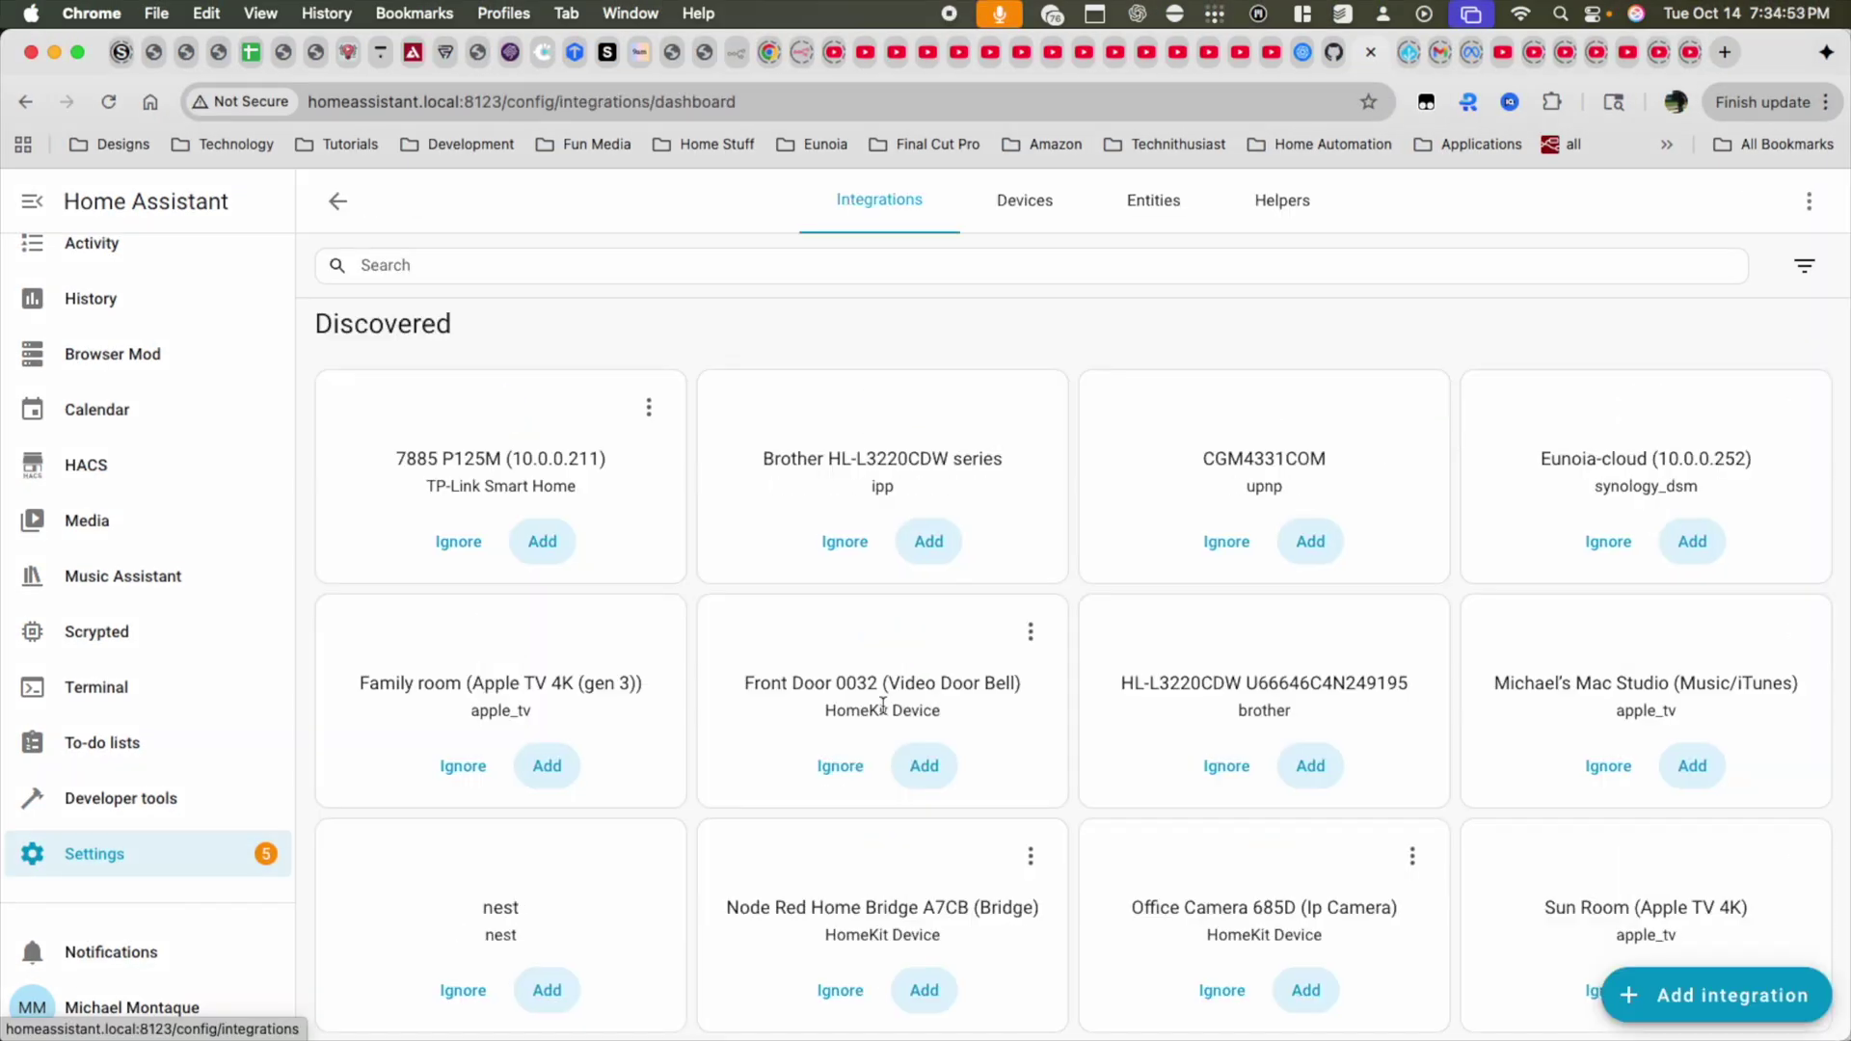
Open the Dishwasher Status helper to view its options: Cleaning, Clean and Dirty.
click(1292, 200)
click(506, 546)
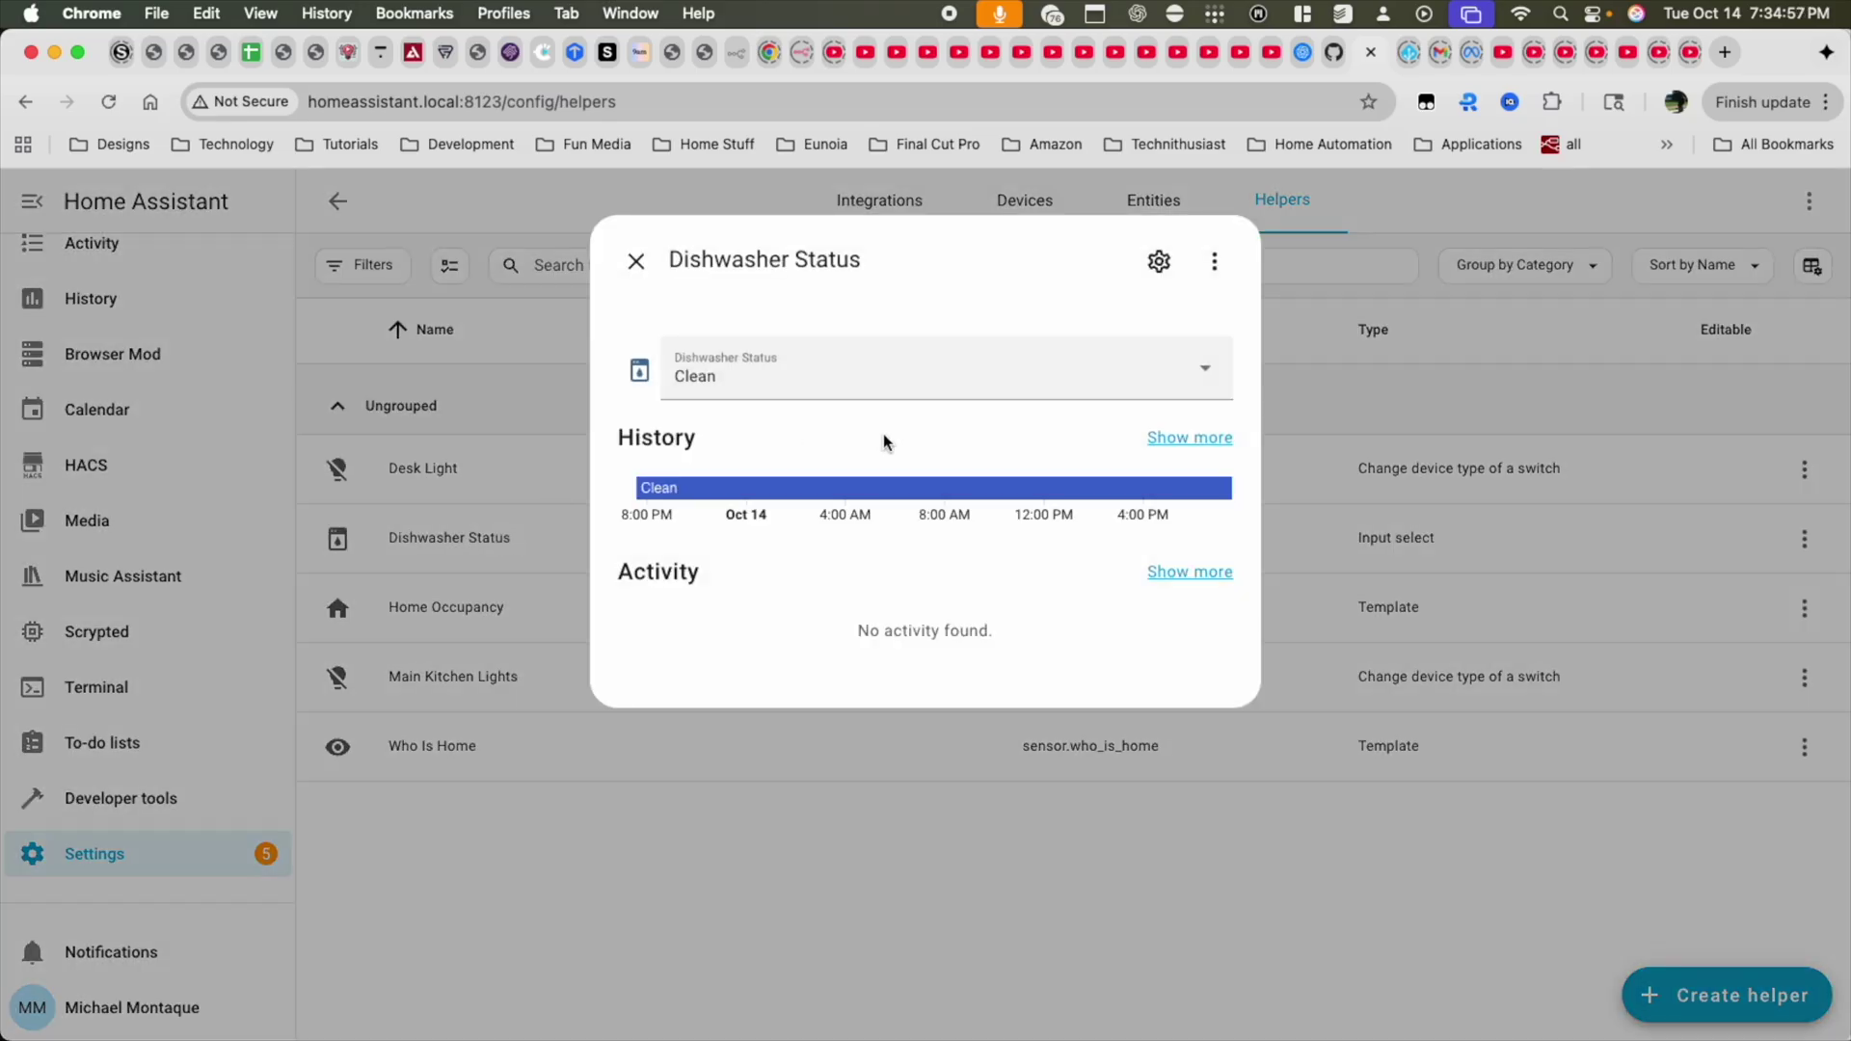
click(992, 376)
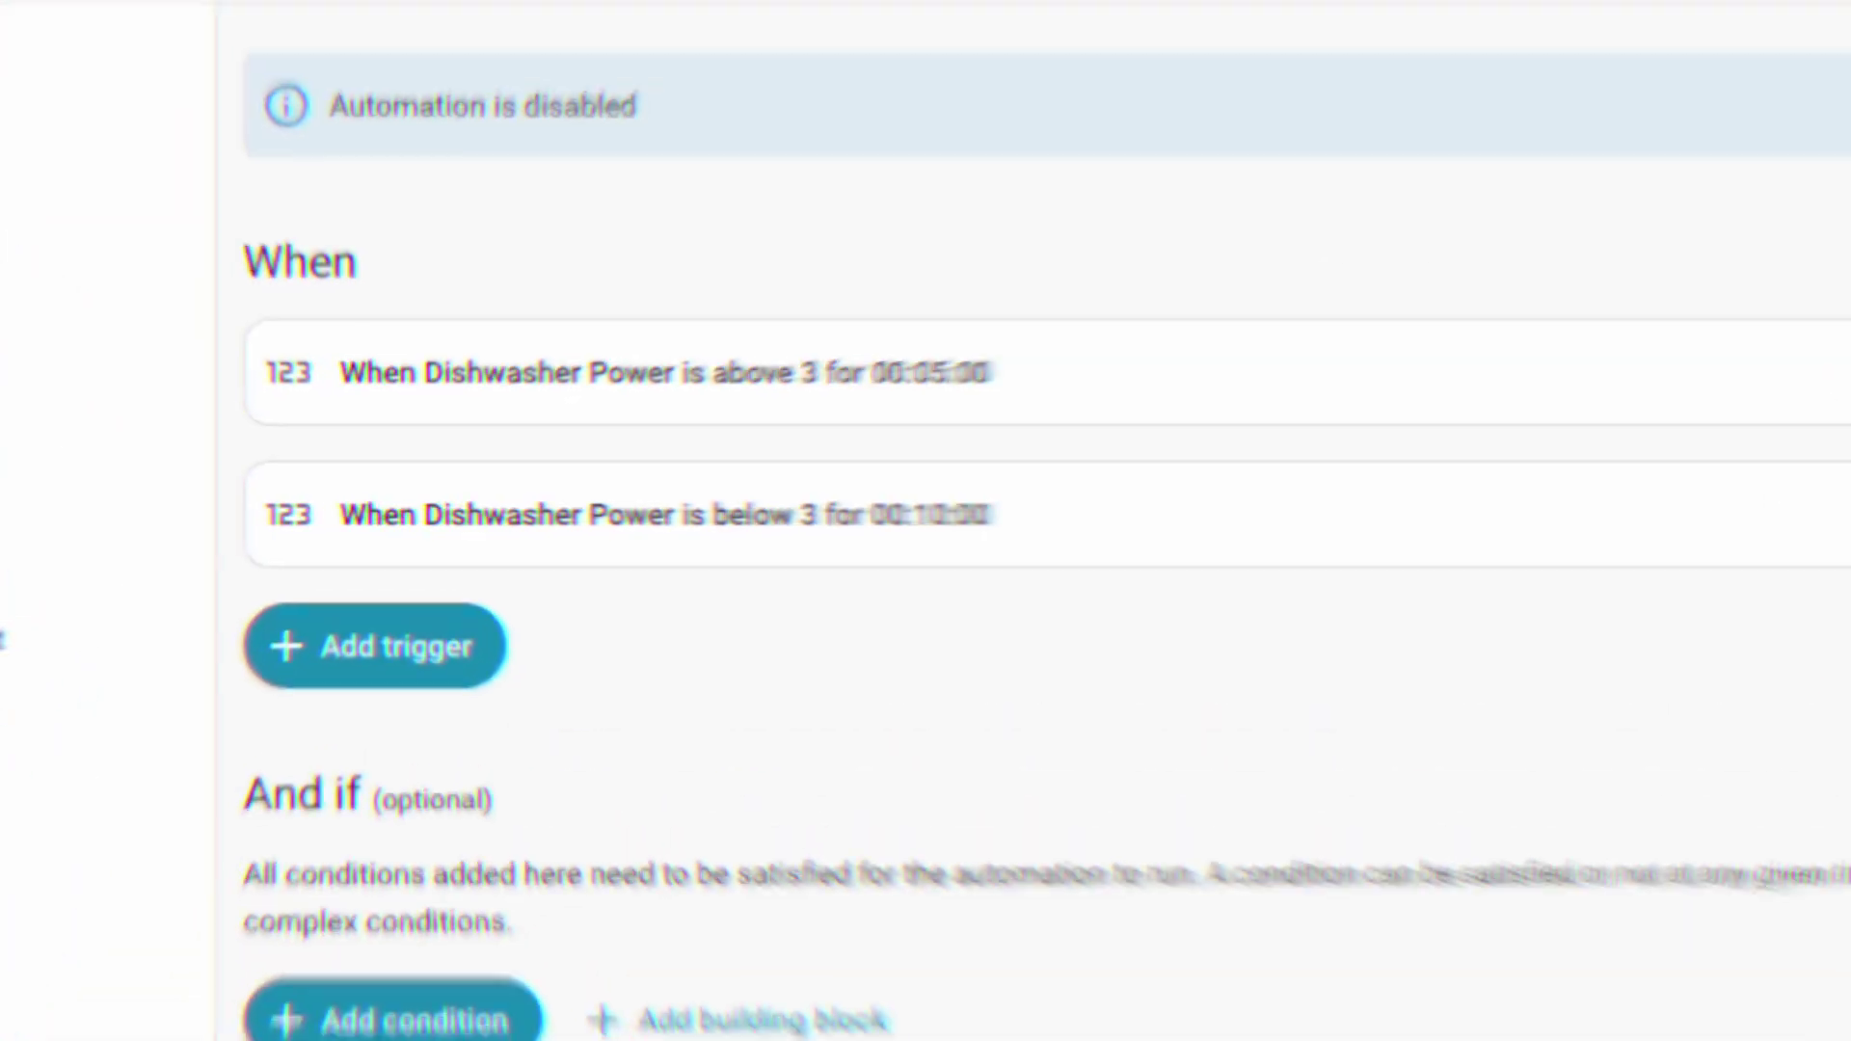
Review the Dishwasher Power above 3 trigger, plus Option 1 Cleaning and Option 2 Clean actions.
click(675, 359)
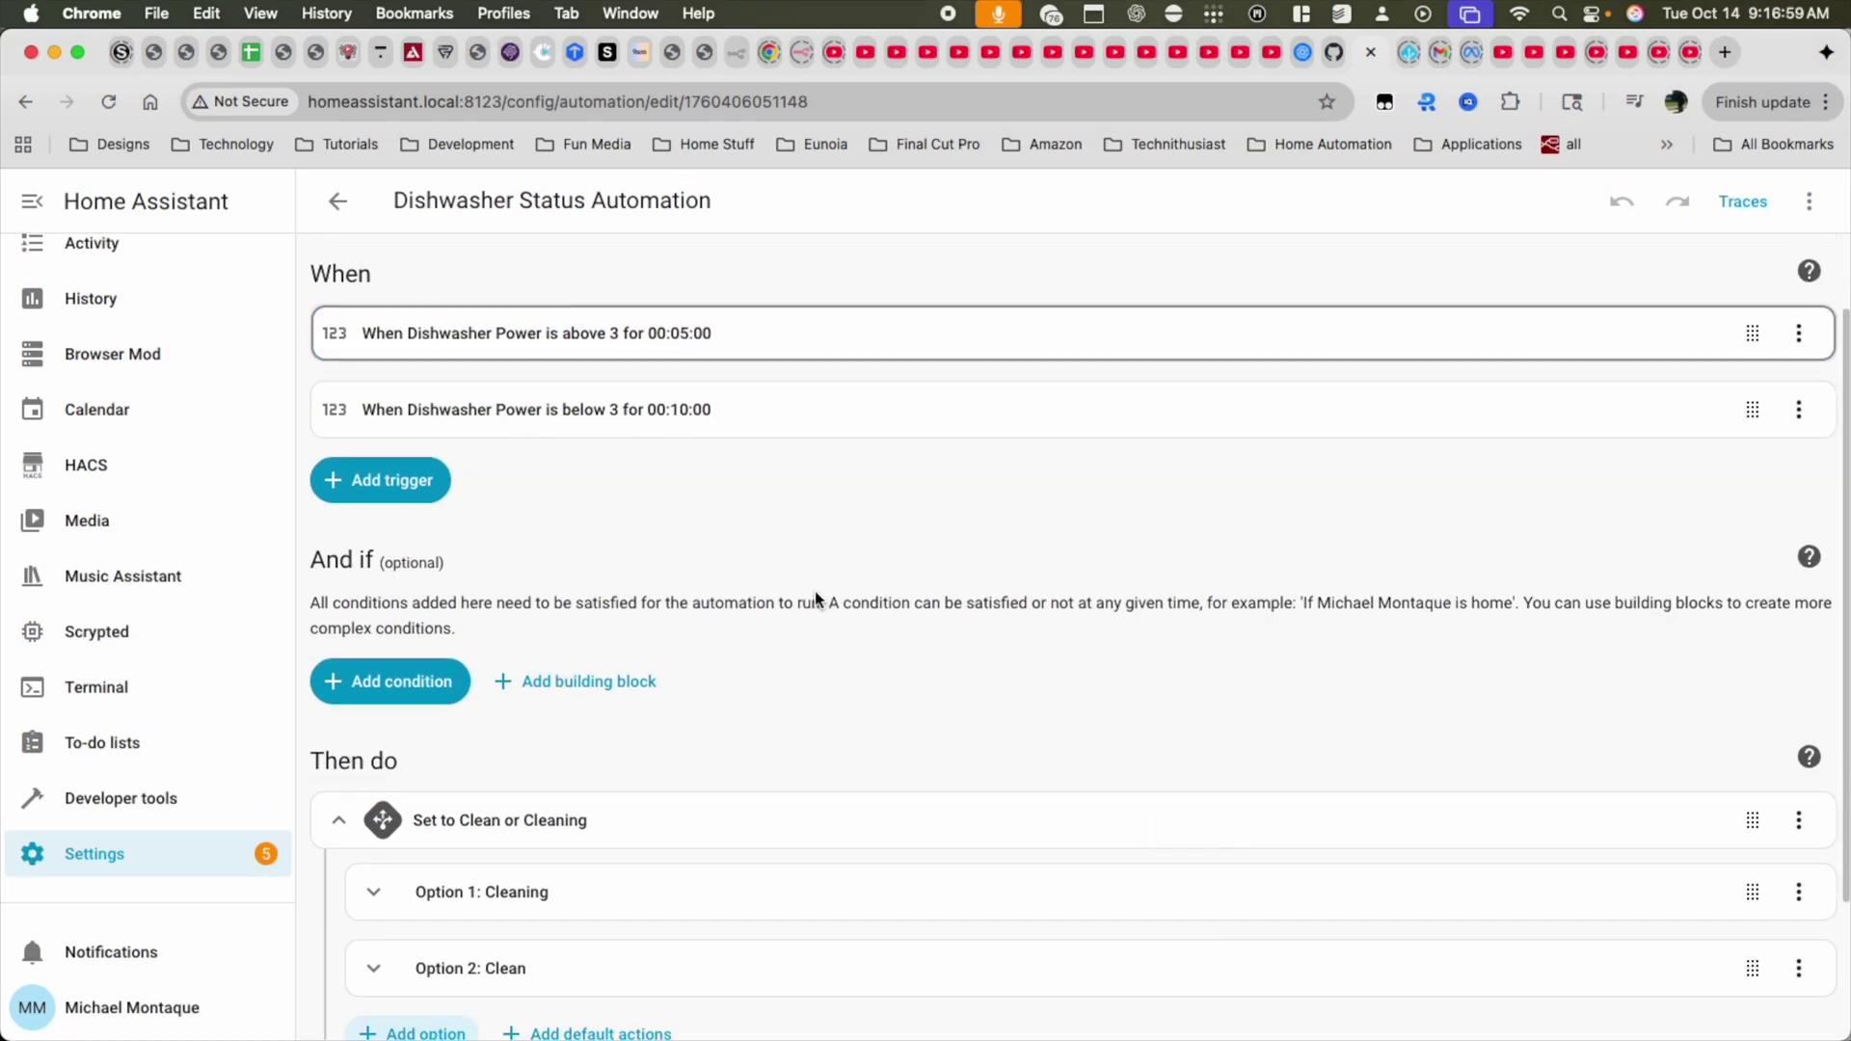
scroll(814, 593, down, 3)
click(685, 718)
scroll(685, 723, down, 4)
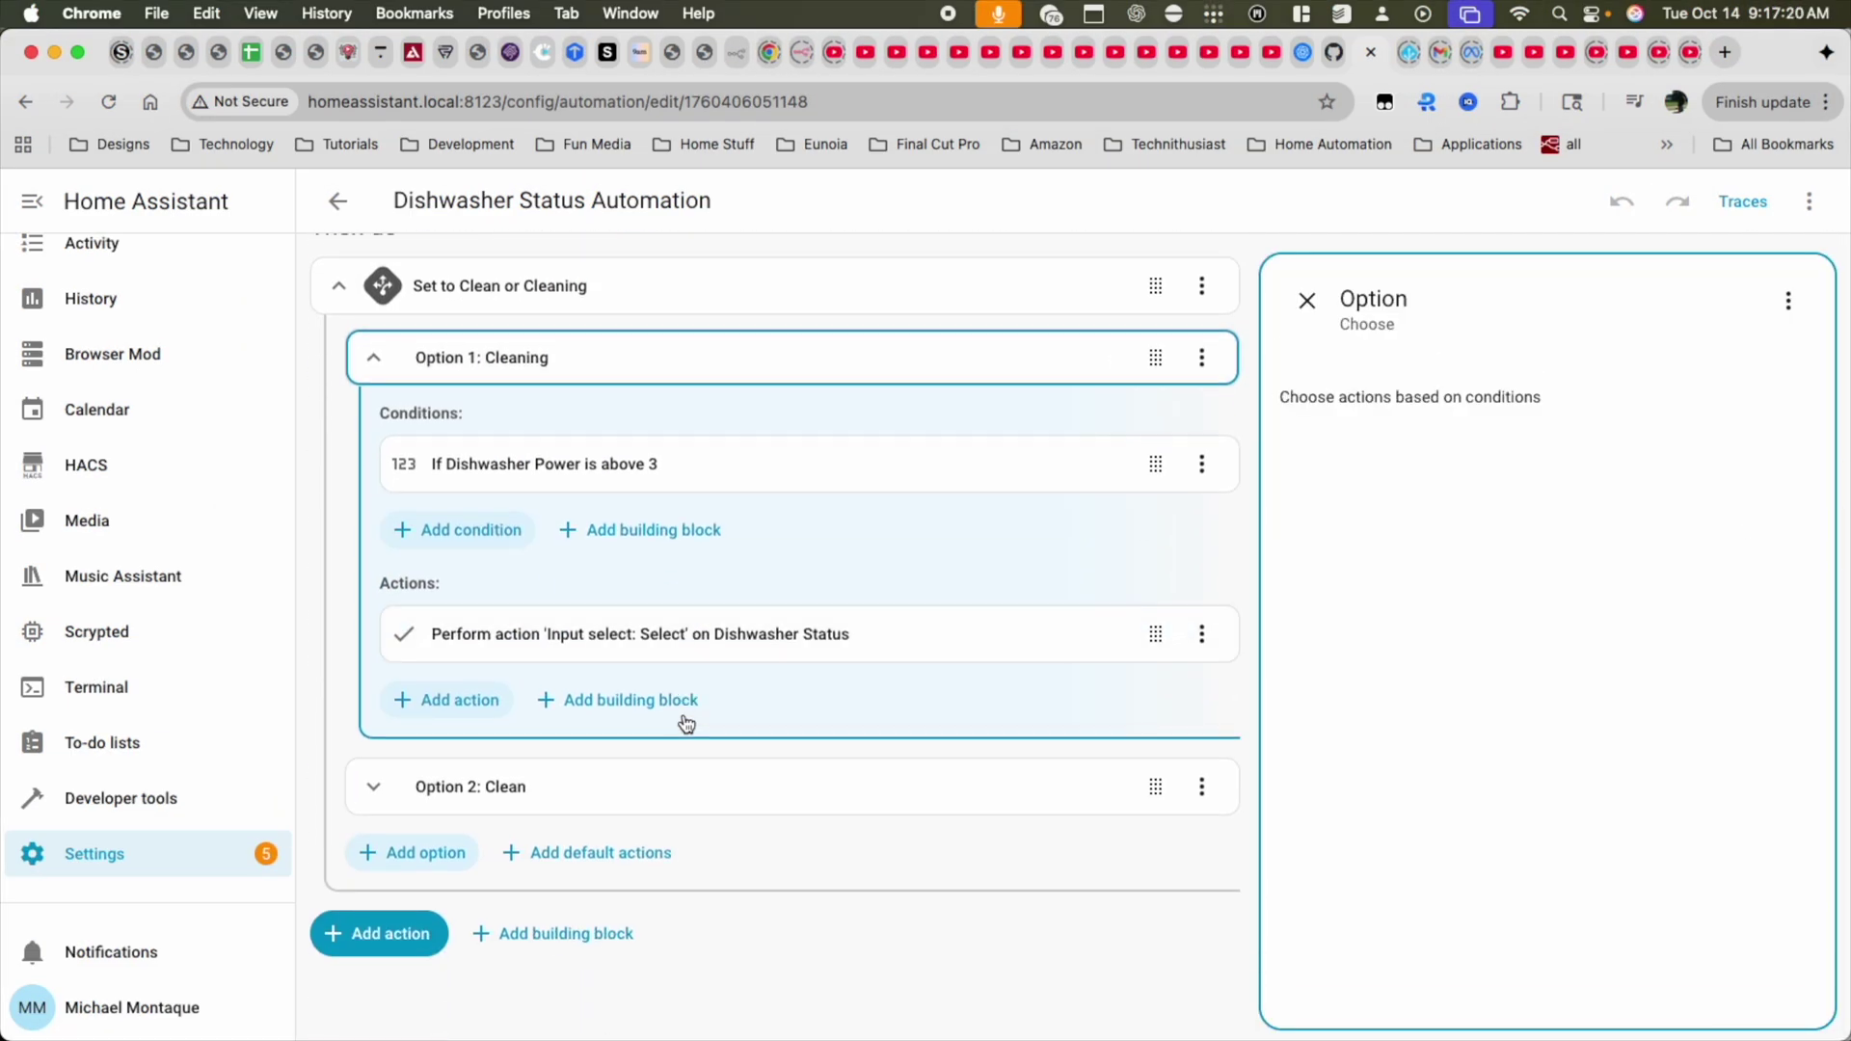
click(888, 638)
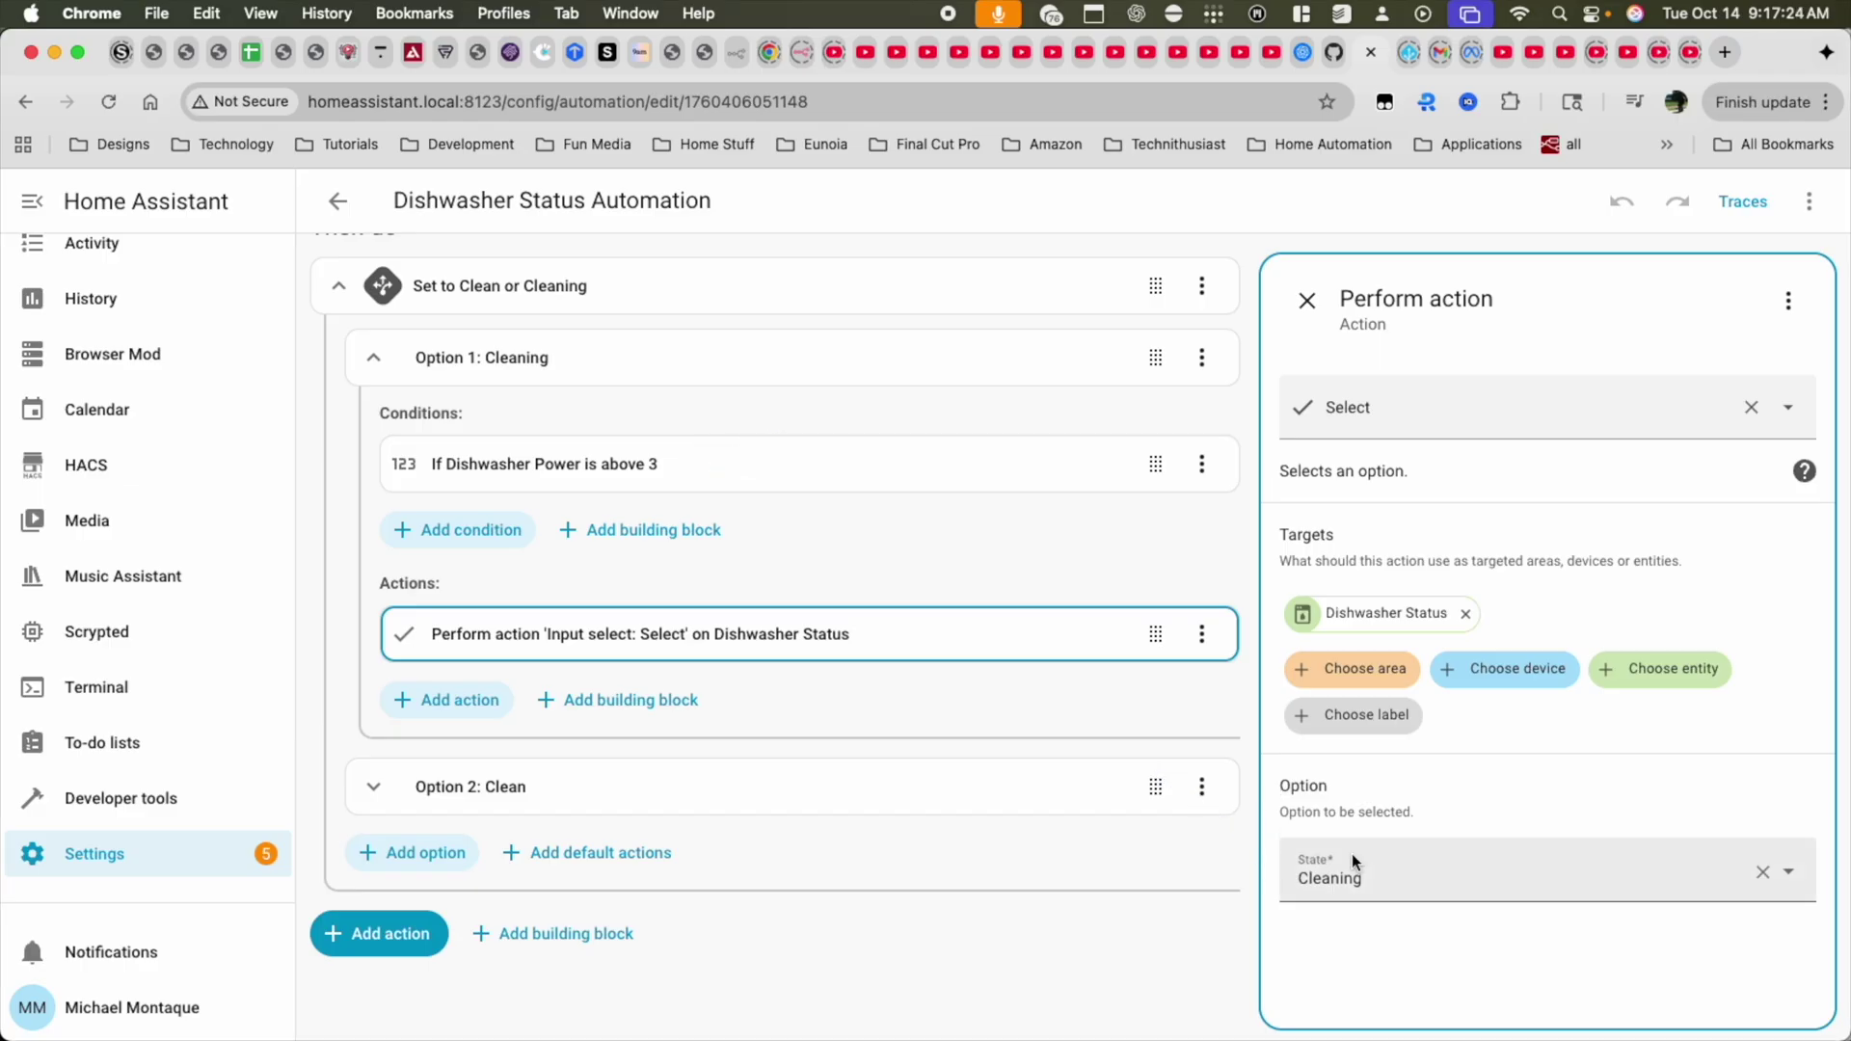
click(899, 777)
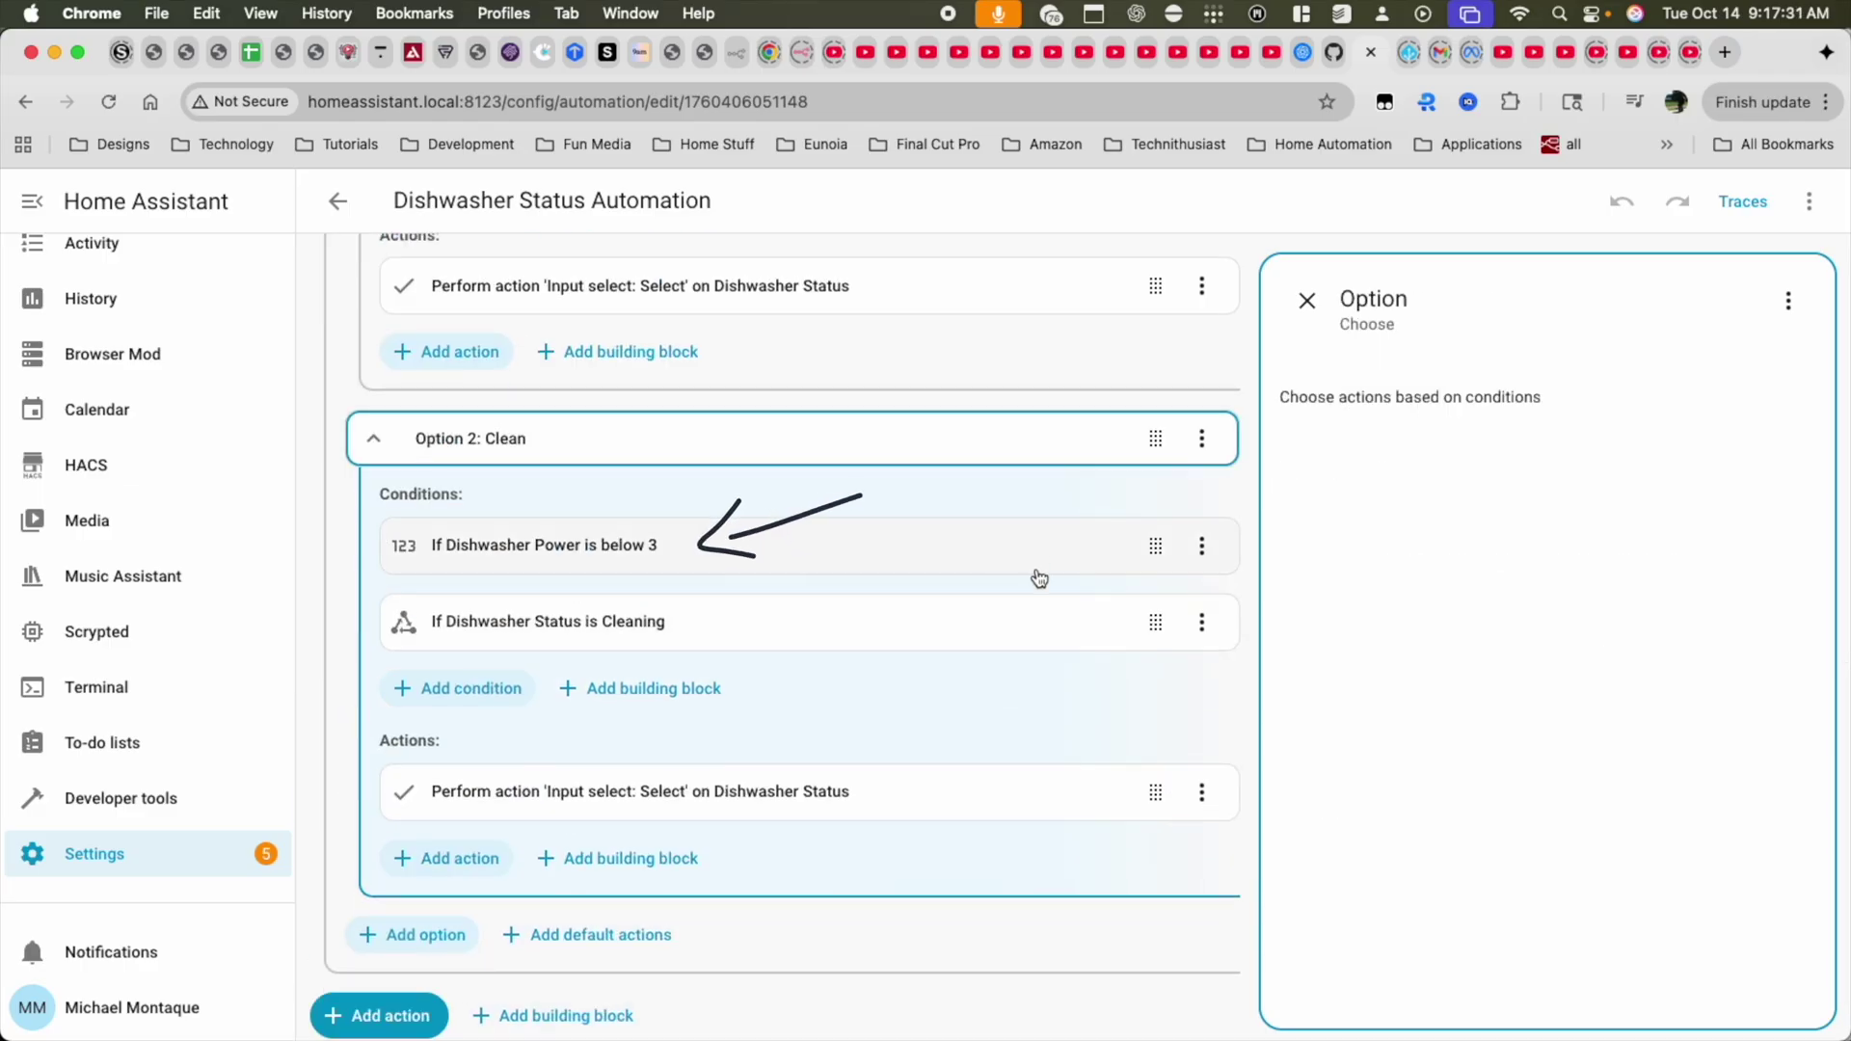
click(1025, 797)
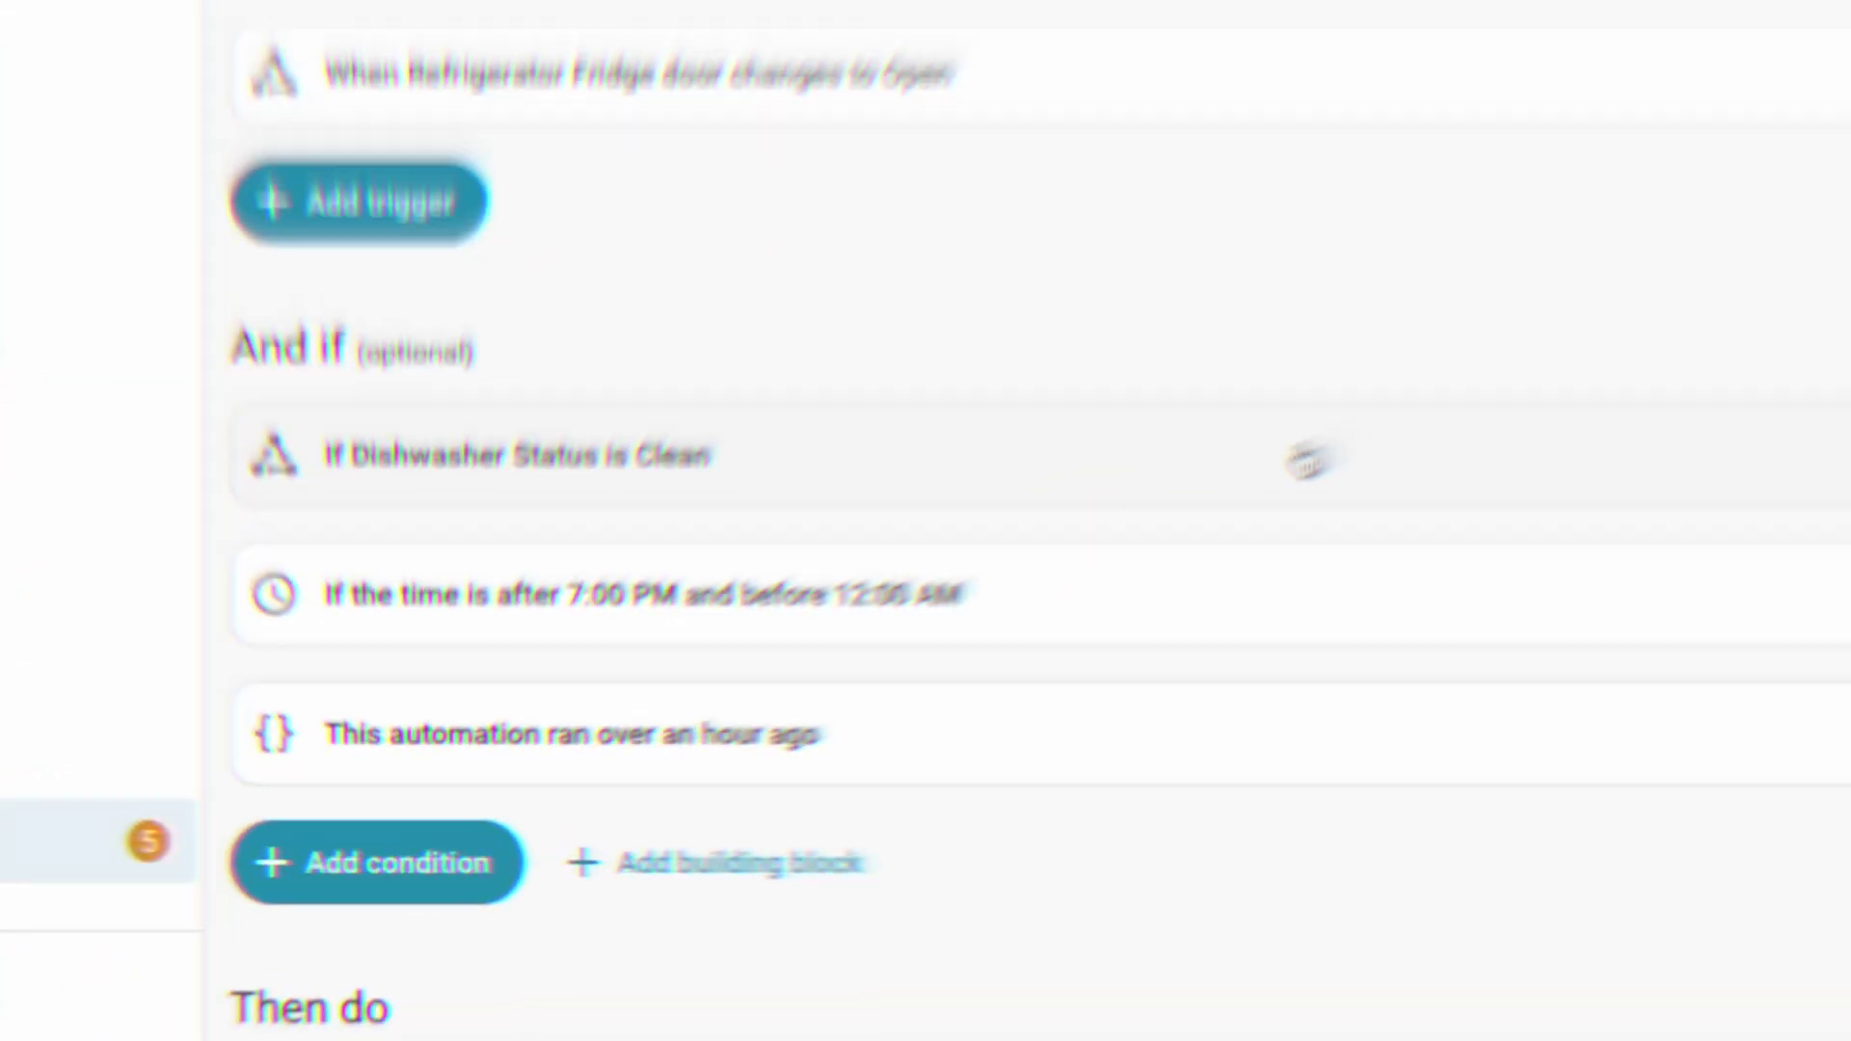
Review the Dishwasher Status Clean, 7:00 PM–12:00 AM and ran-over-an-hour-ago conditions.
click(899, 644)
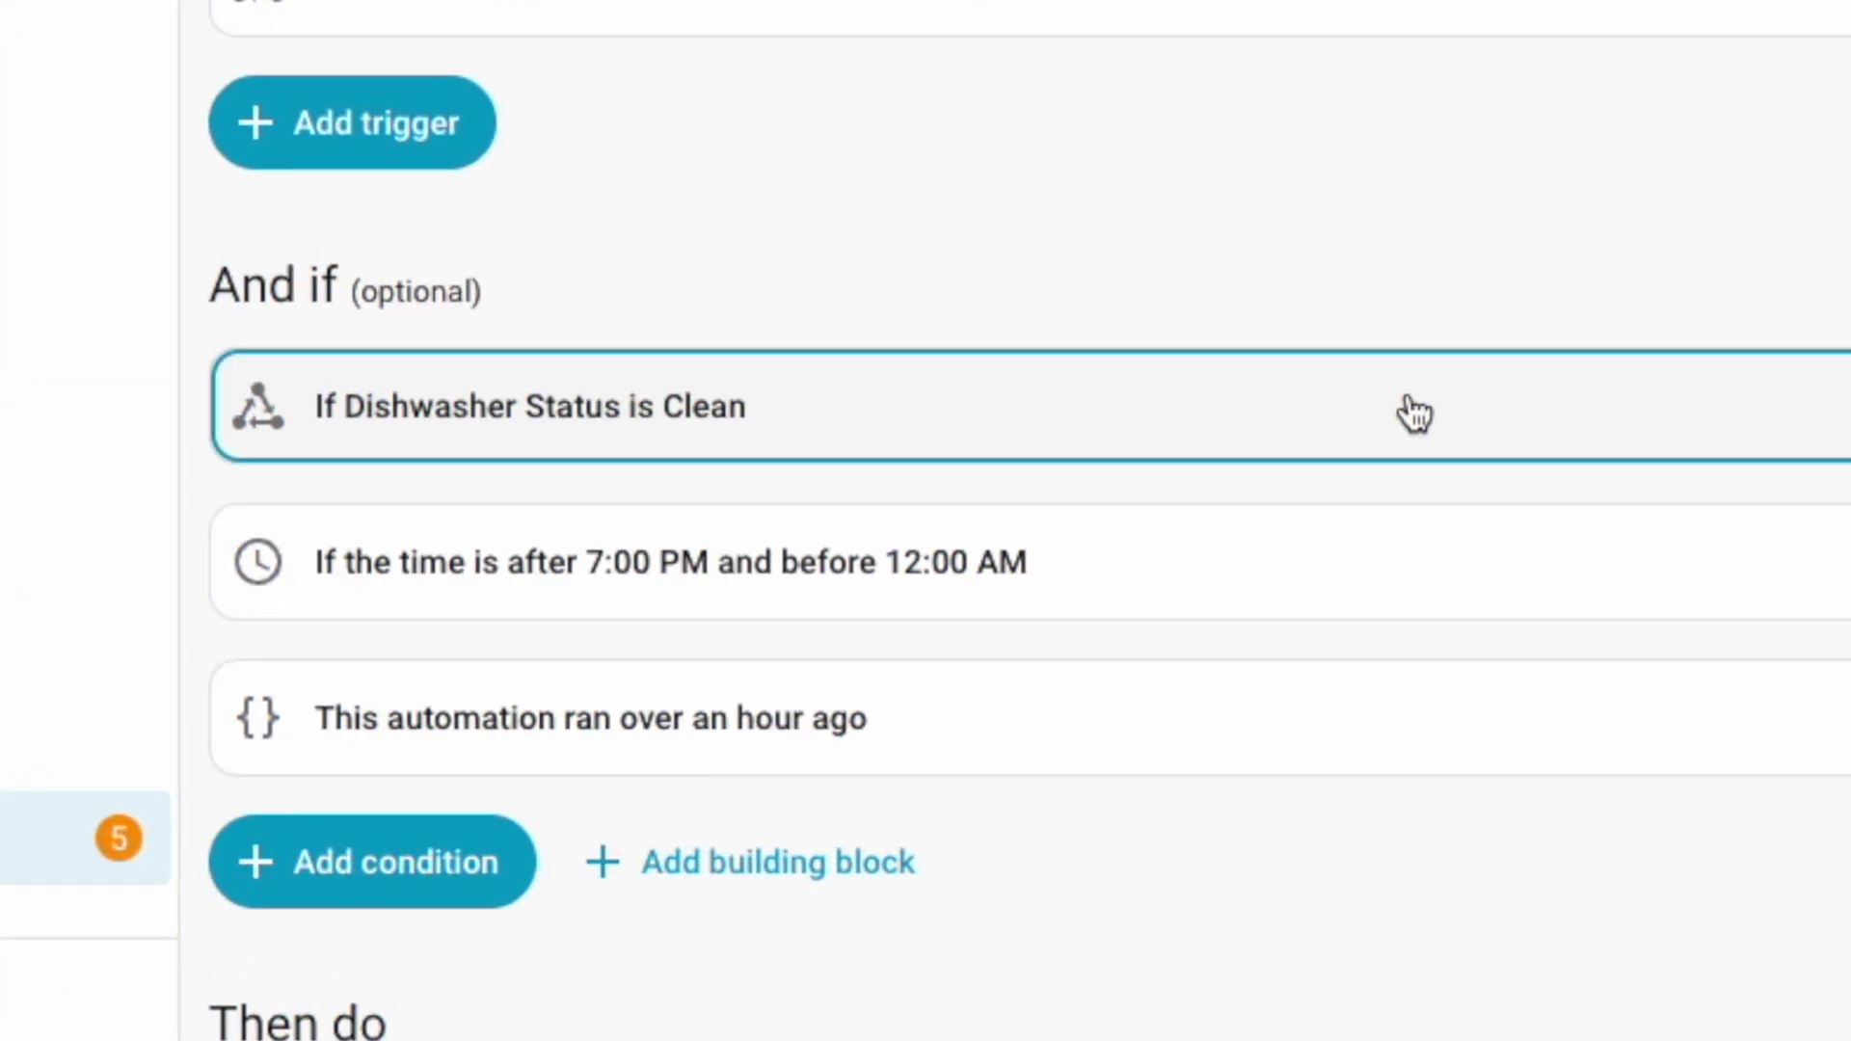
click(1322, 564)
scroll(1326, 570, down, 2)
click(1302, 521)
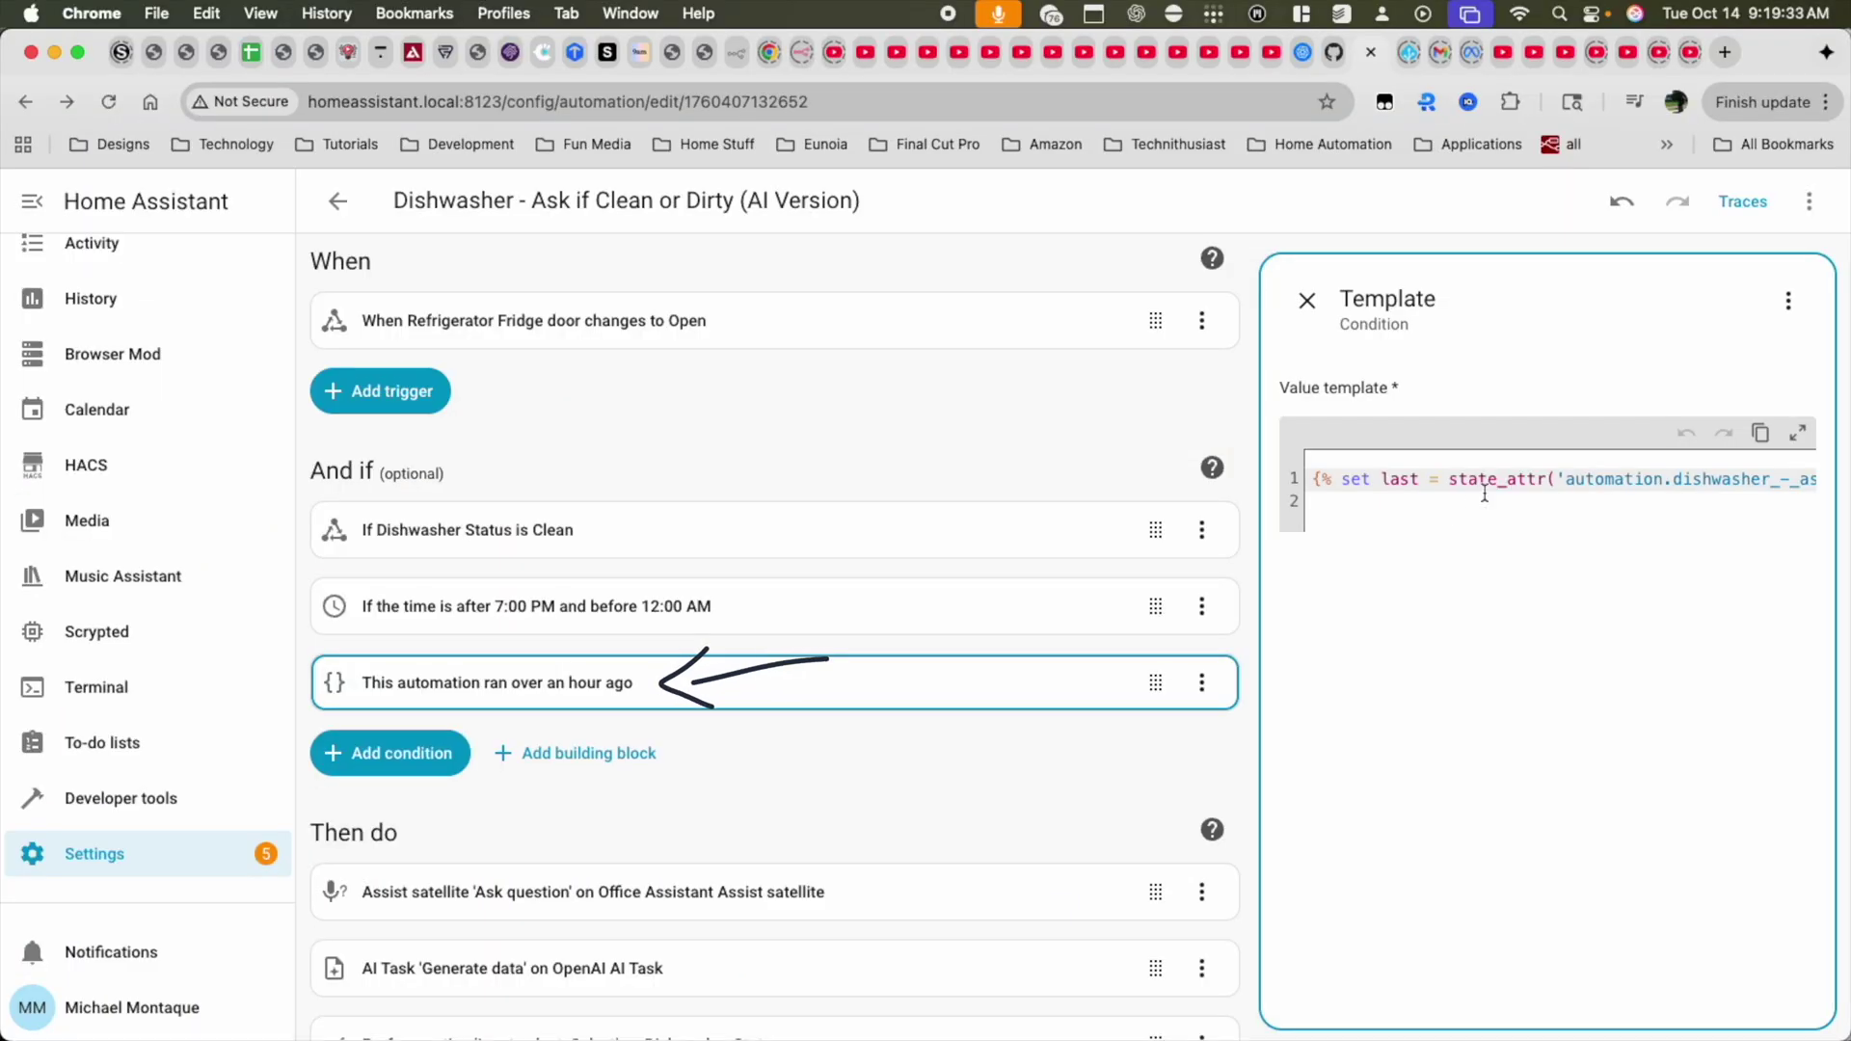
scroll(1485, 493, right, 10)
scroll(1485, 494, right, 10)
scroll(1485, 494, right, 5)
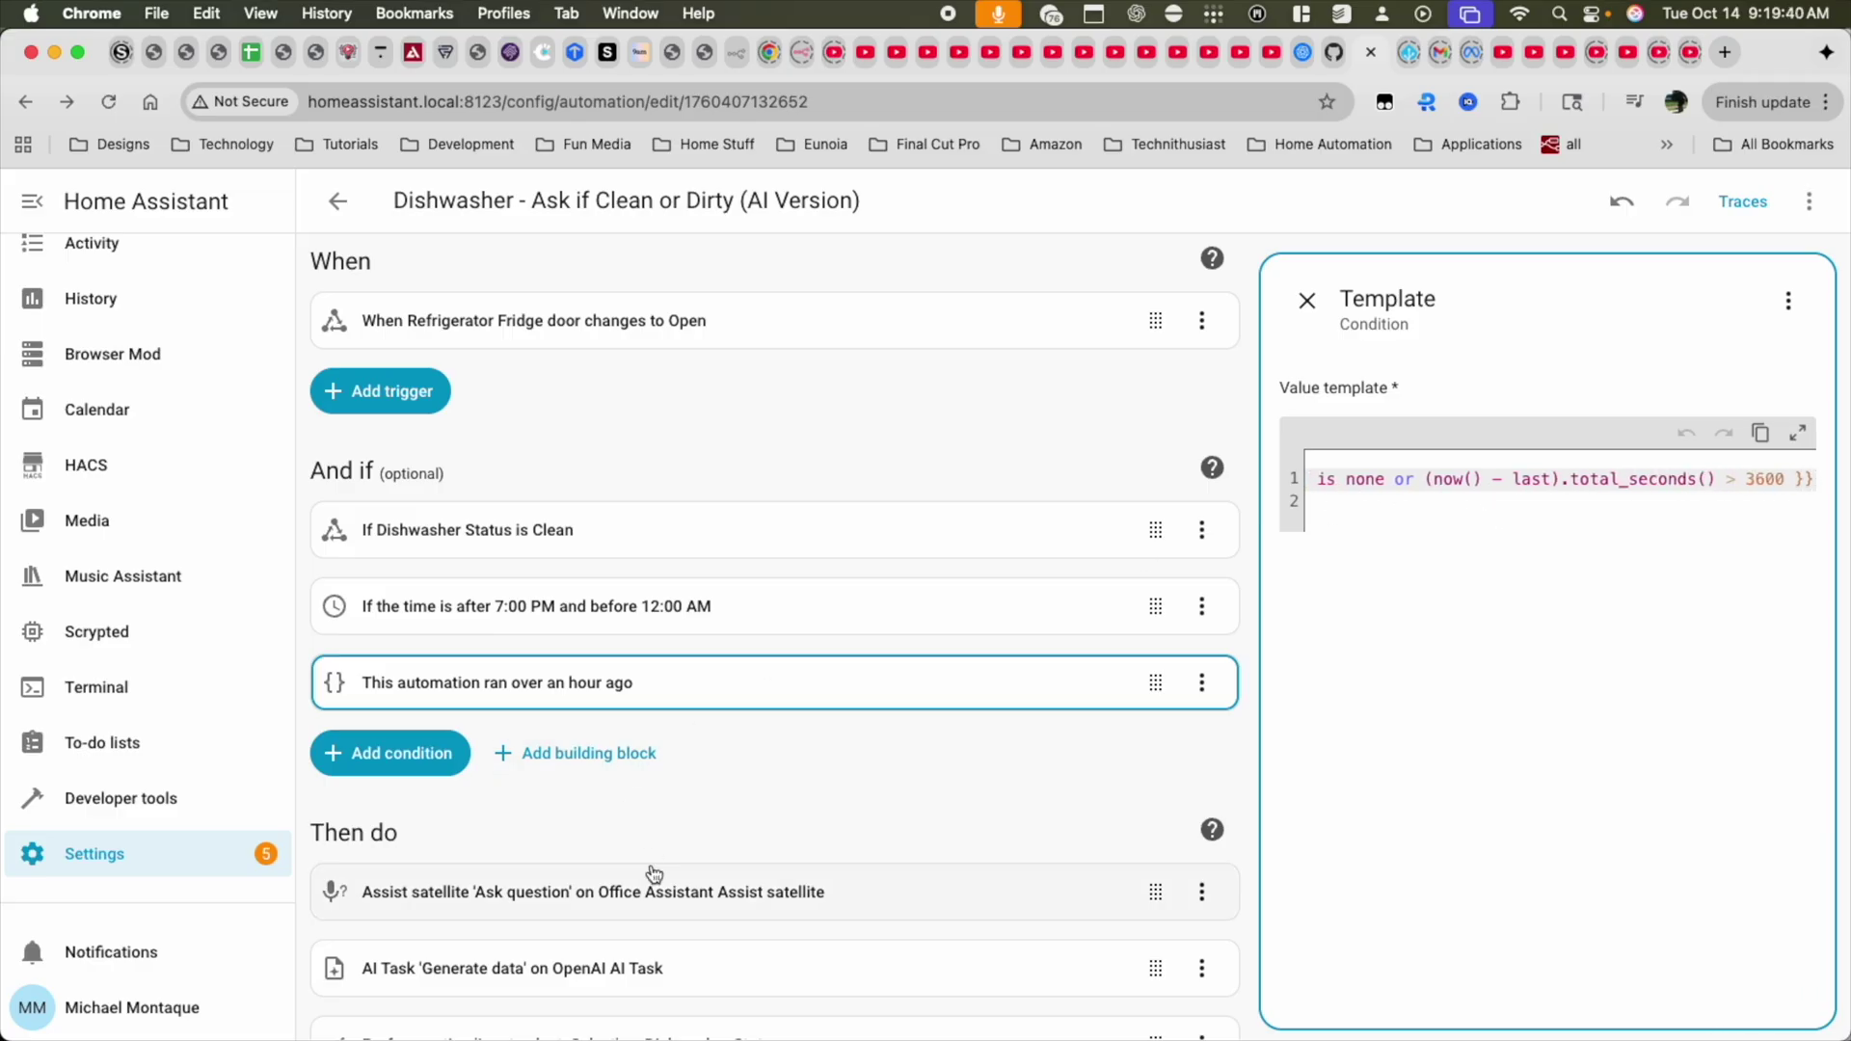
scroll(651, 868, down, 3)
Review the clean-or-dirty Ask question action and the AI Task 'Get Dishwasher status' settings.
click(902, 757)
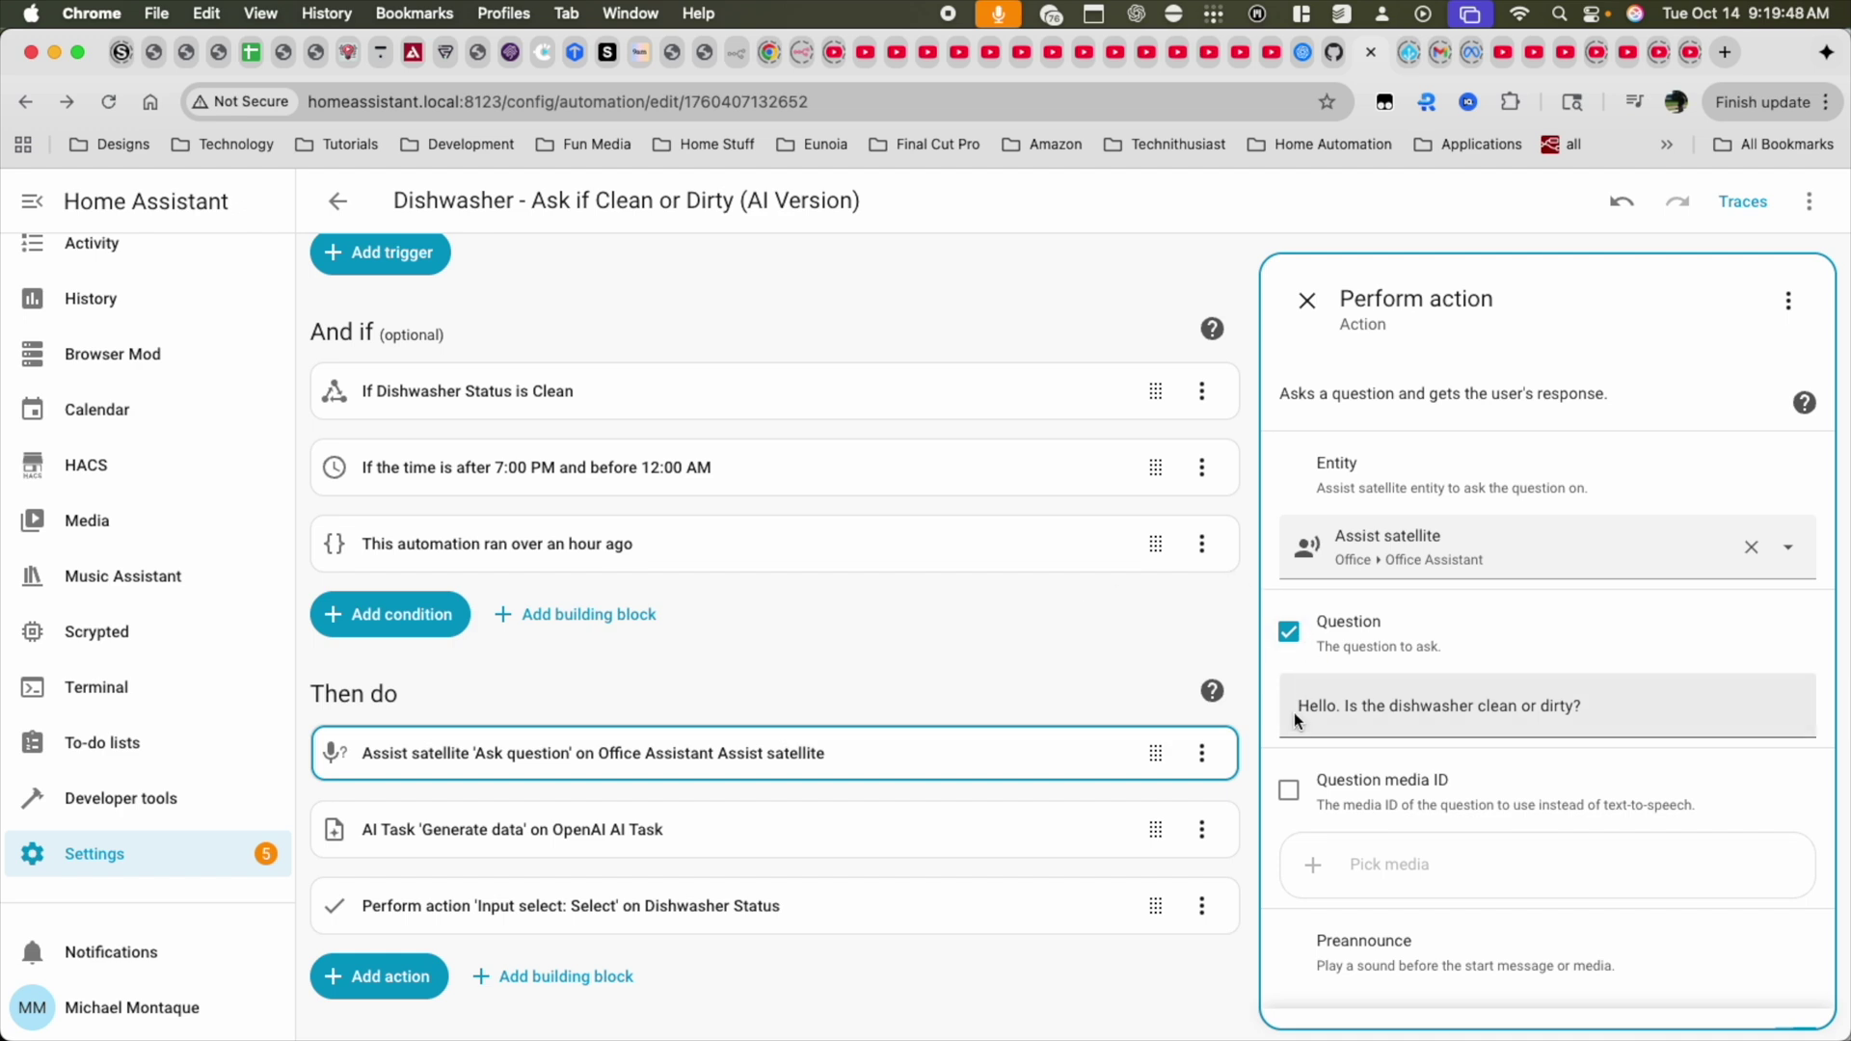
scroll(1389, 768, down, 5)
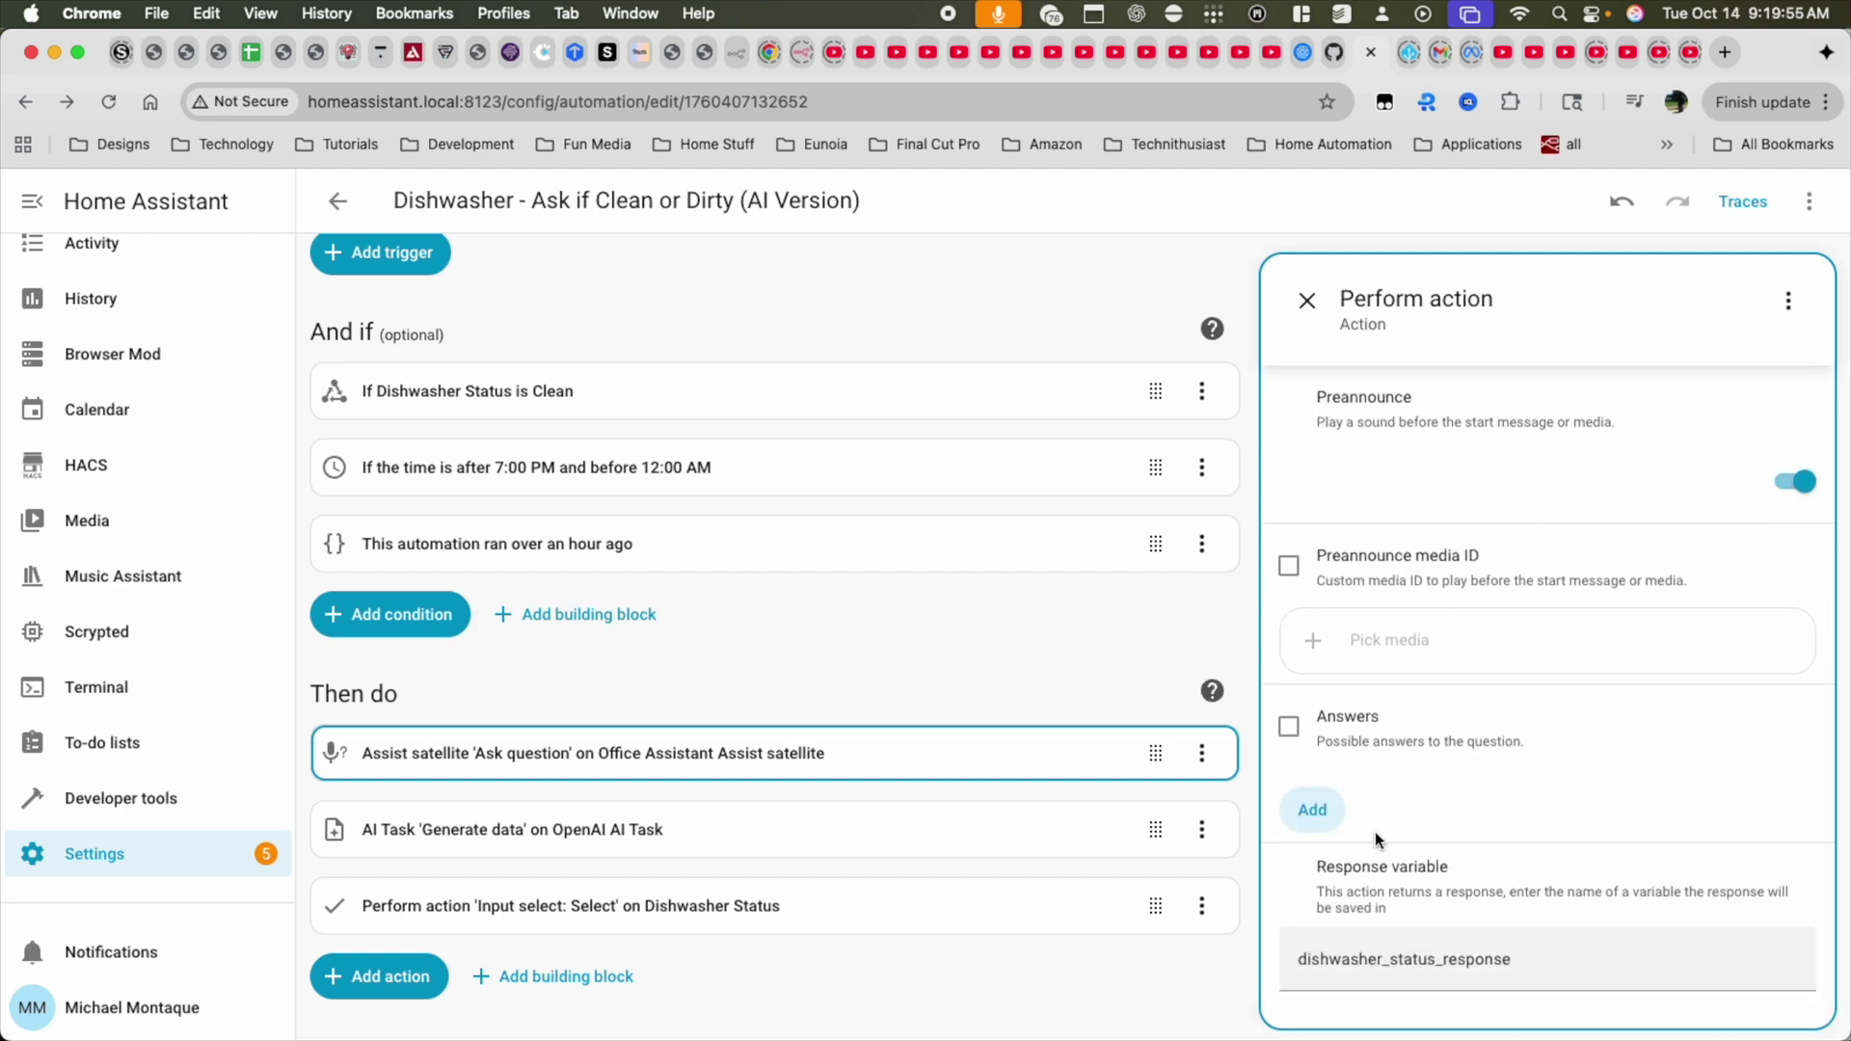
click(933, 825)
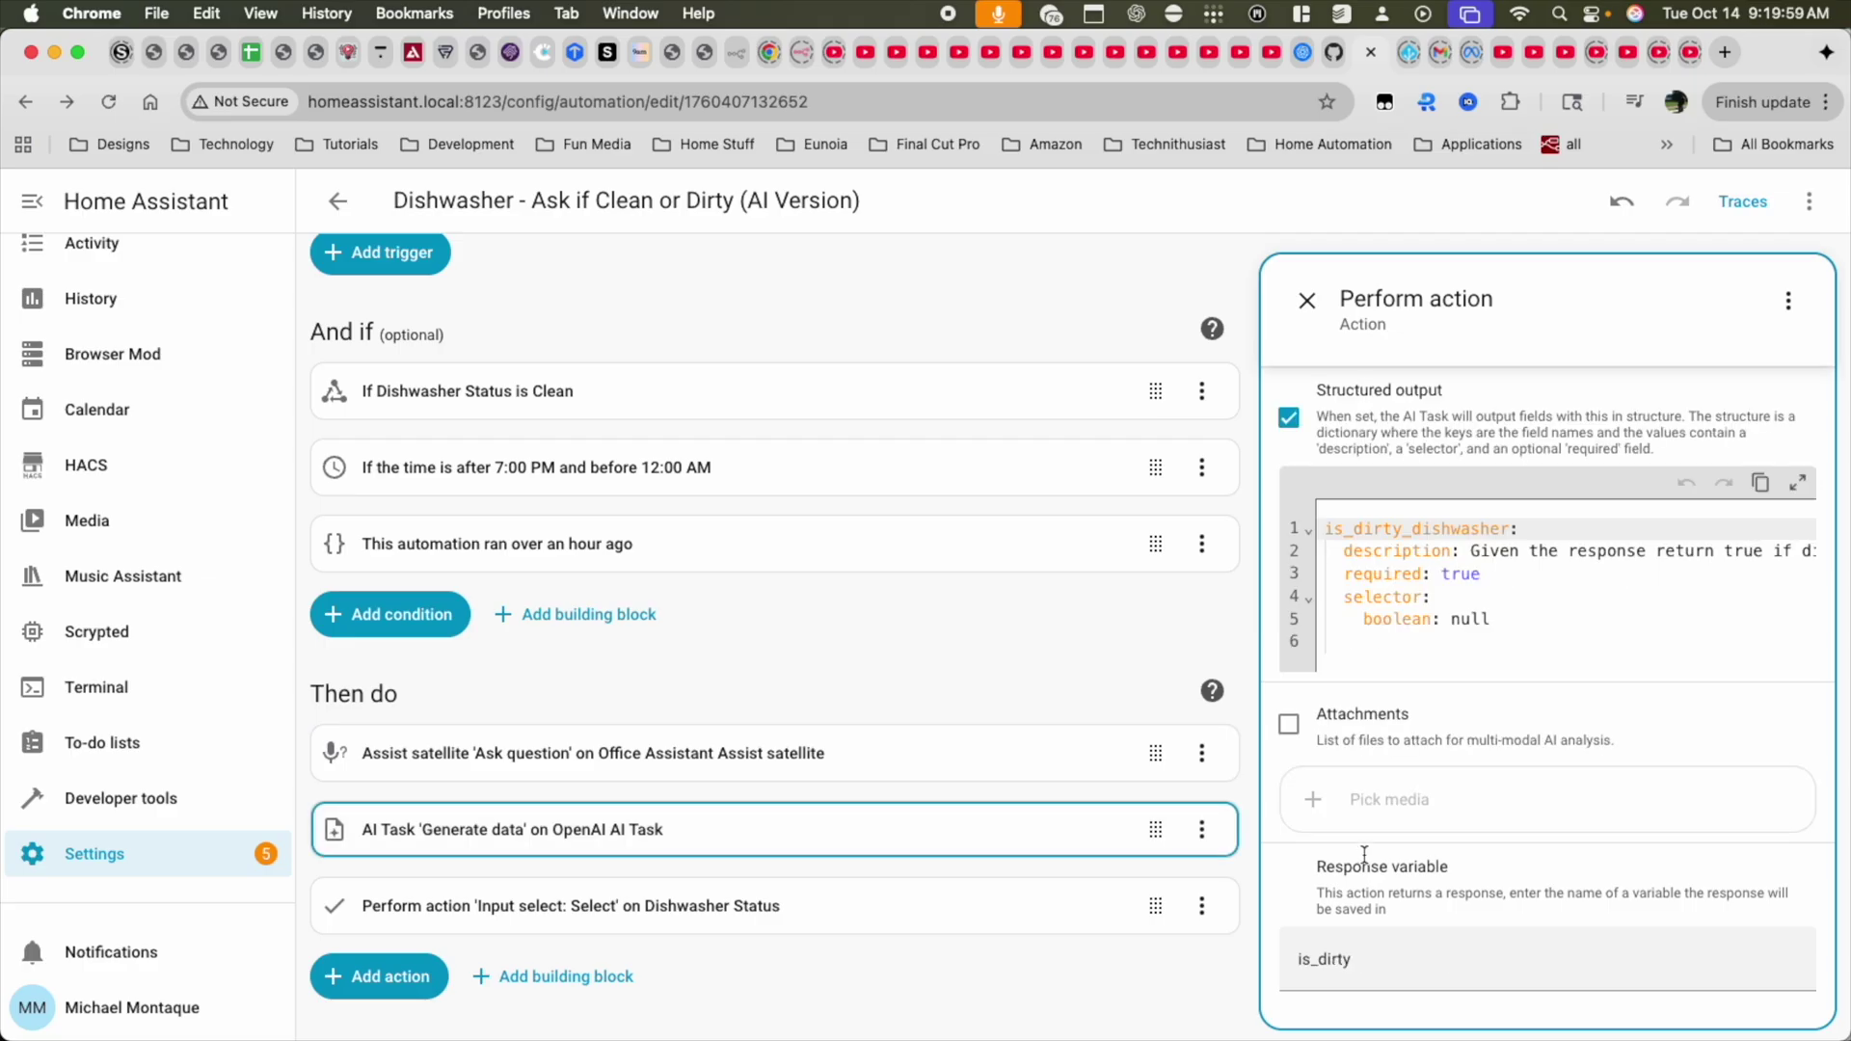
scroll(1452, 634, up, 1)
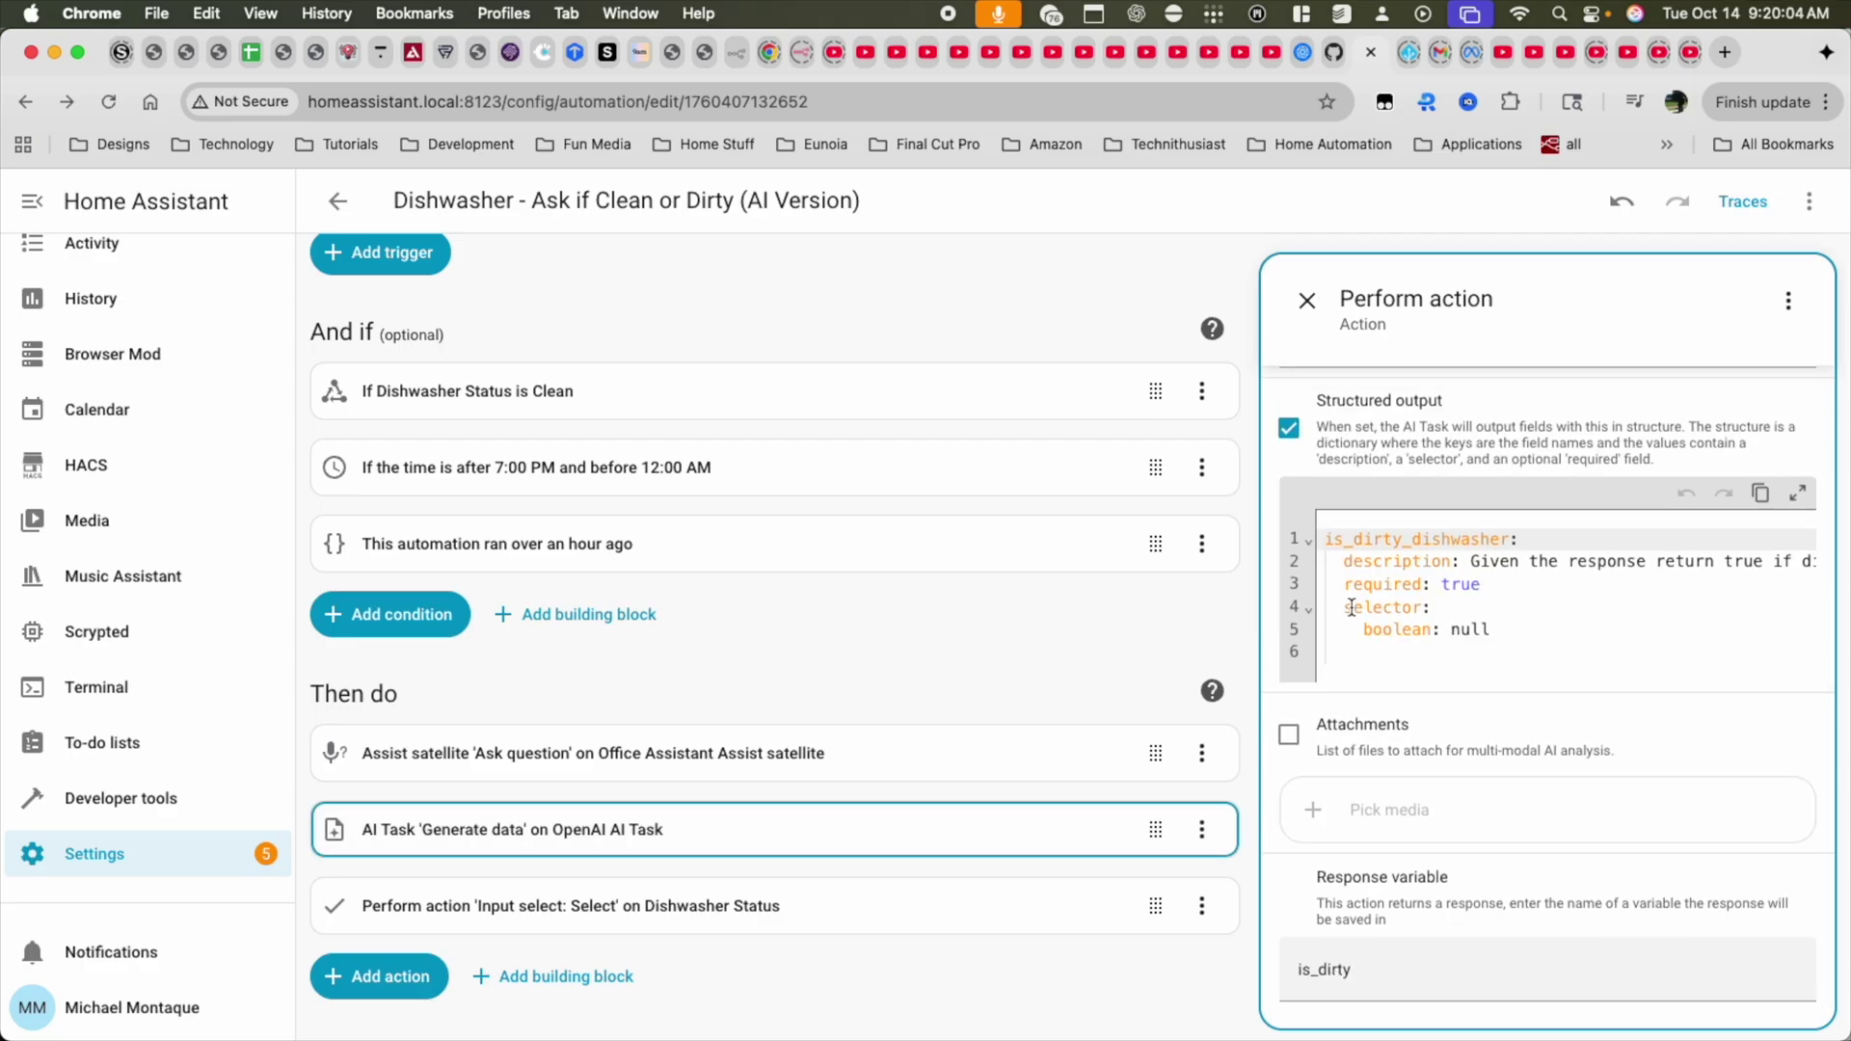
scroll(1351, 607, right, 2)
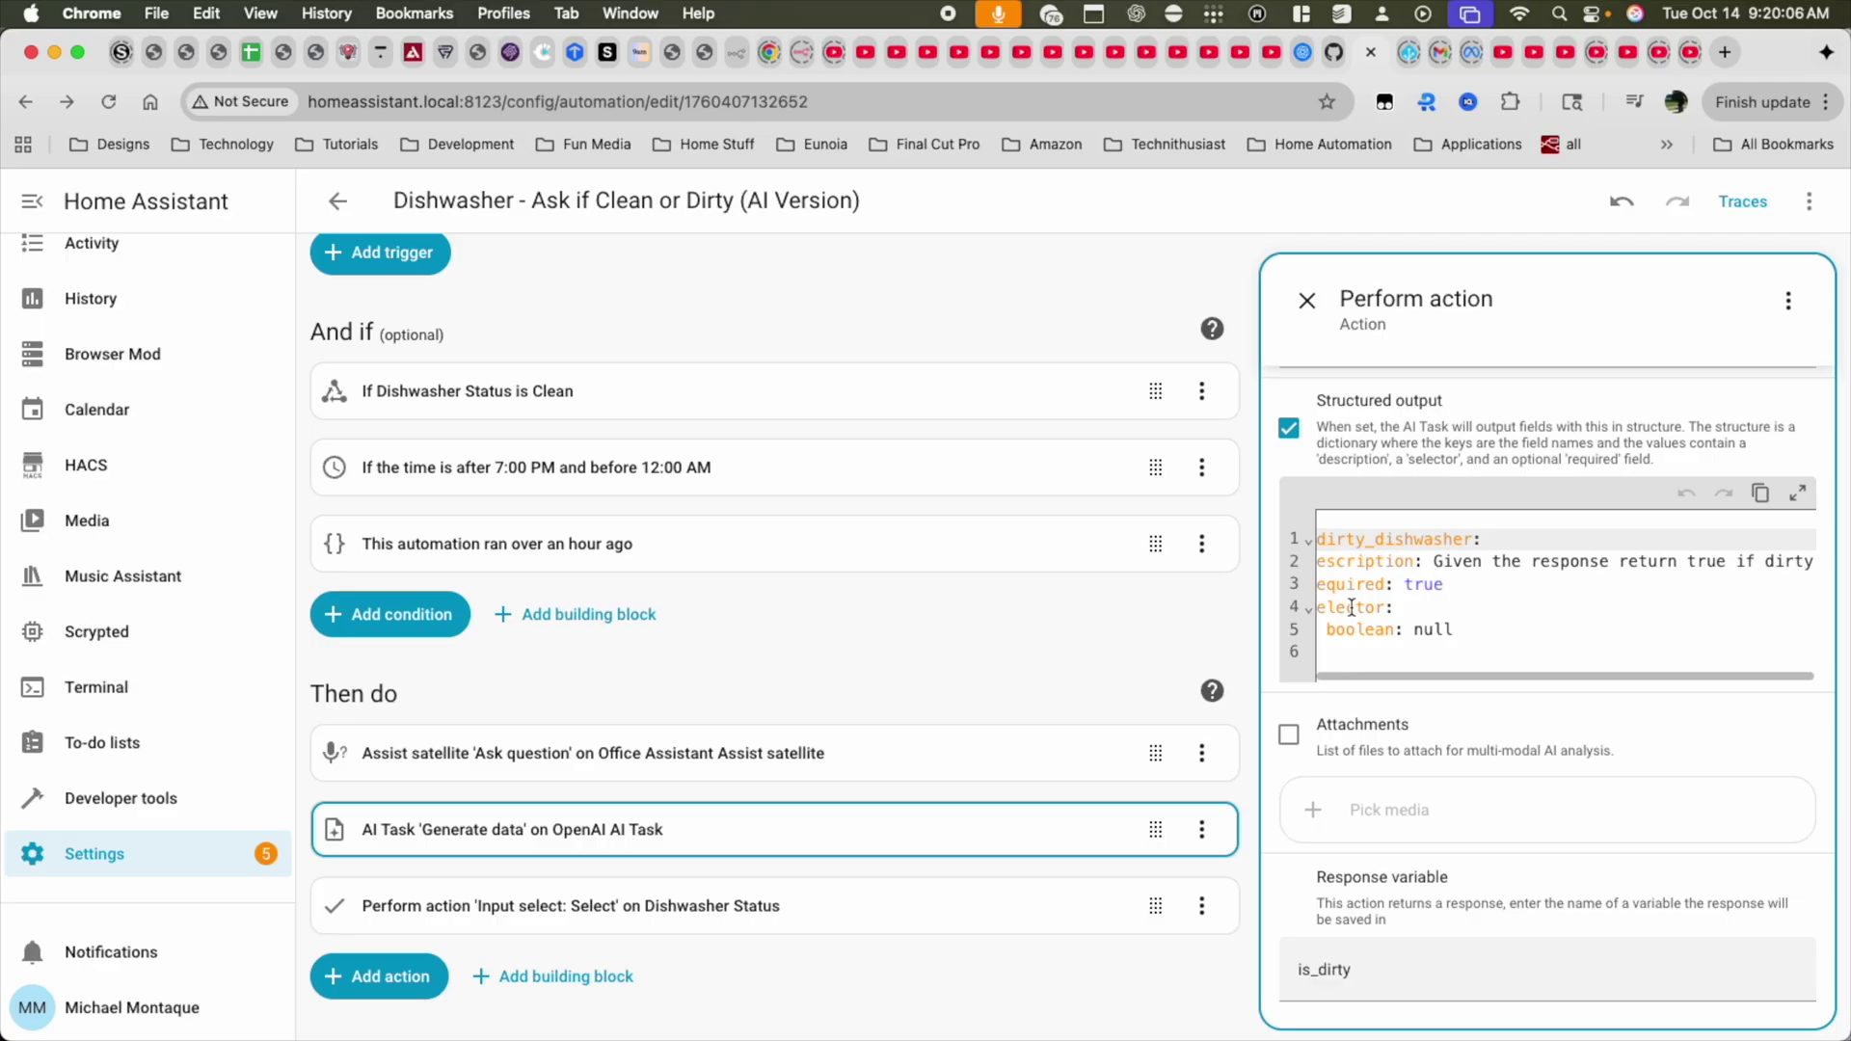
scroll(1351, 607, left, 2)
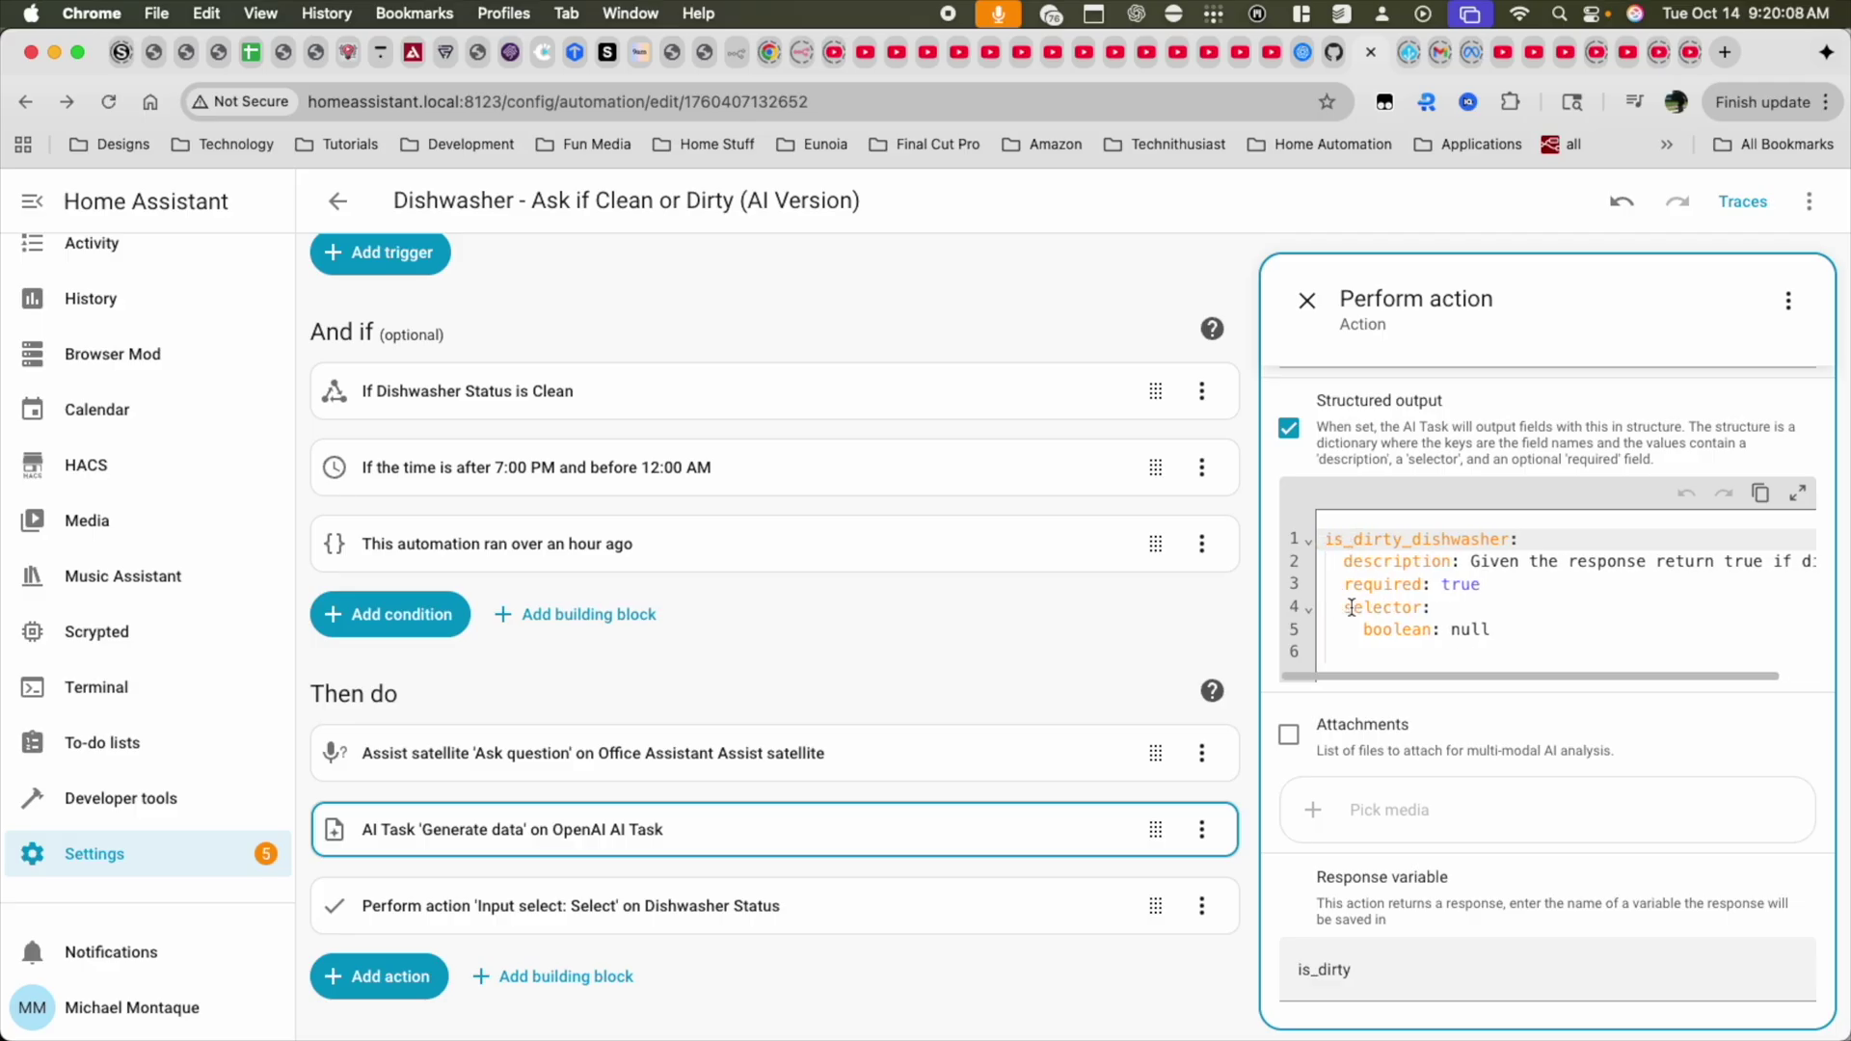
scroll(1375, 783, up, 6)
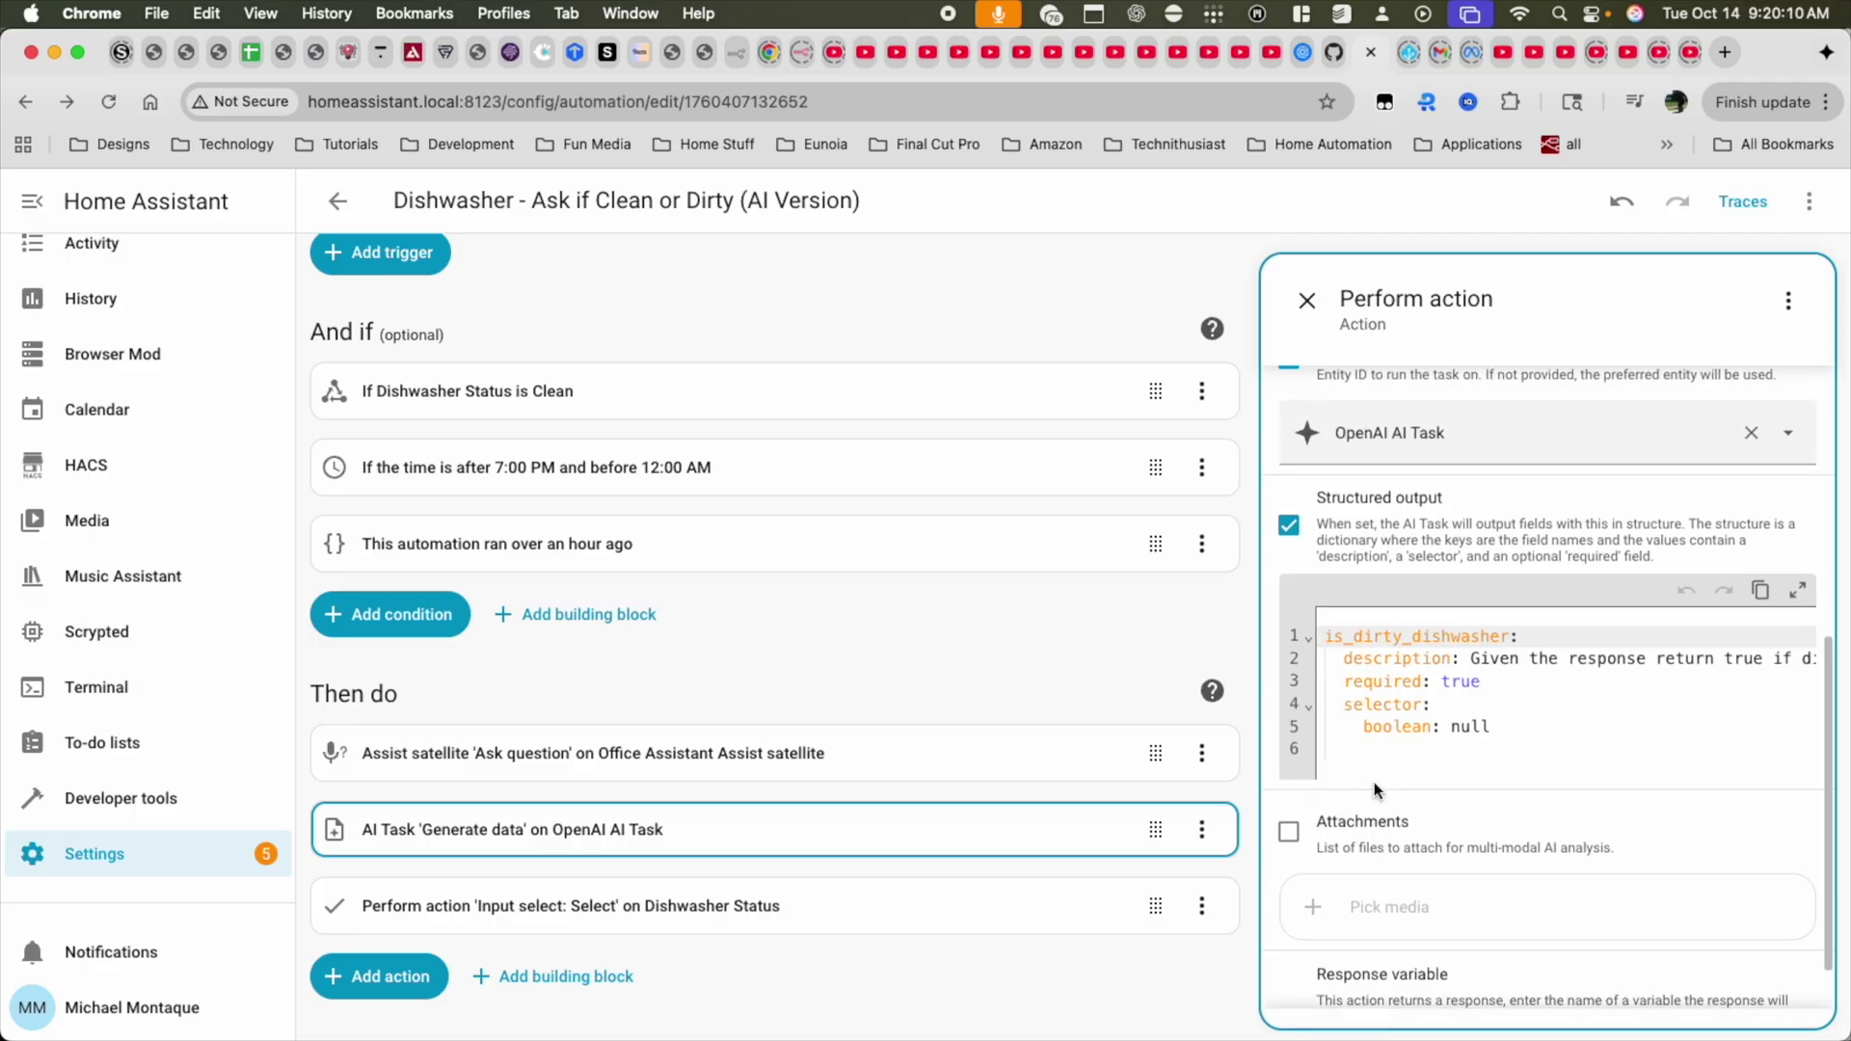
scroll(1374, 783, up, 1)
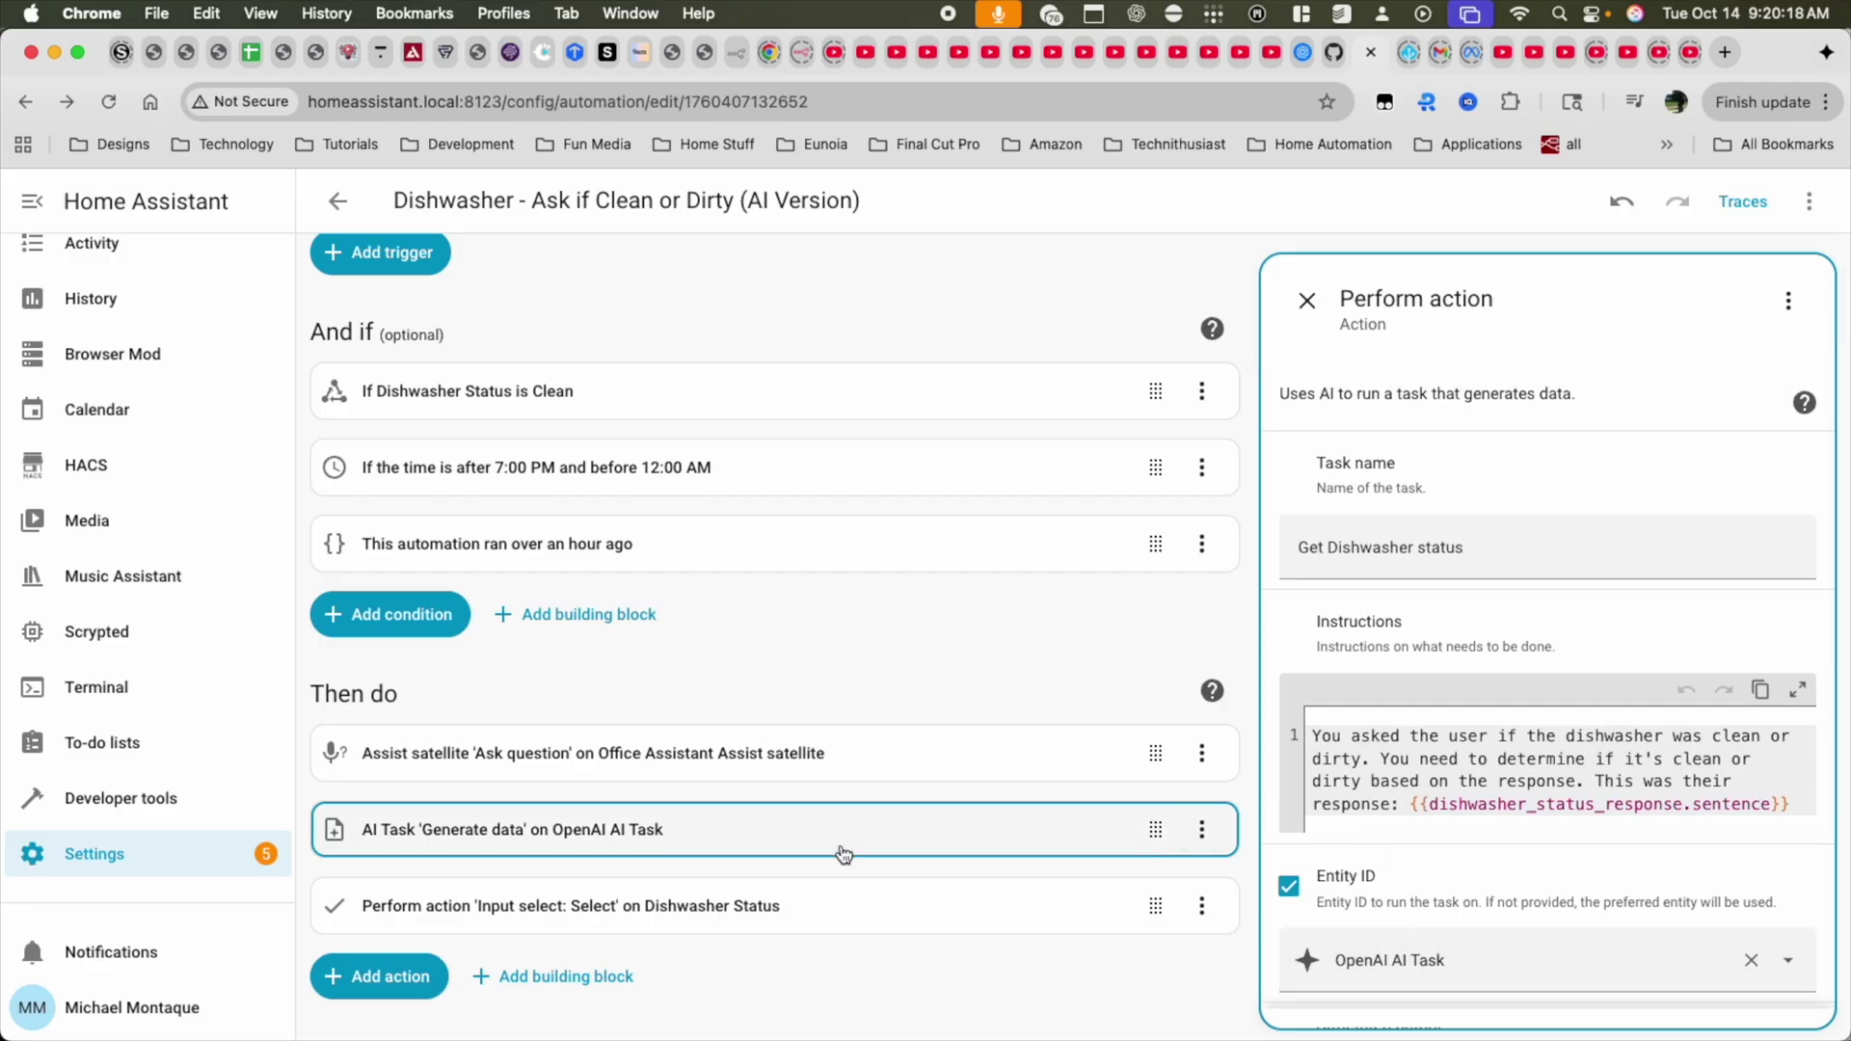
scroll(939, 843, down, 1)
Inspect the Input select action that sets Dishwasher Status from its Dirty/Clean template.
click(756, 857)
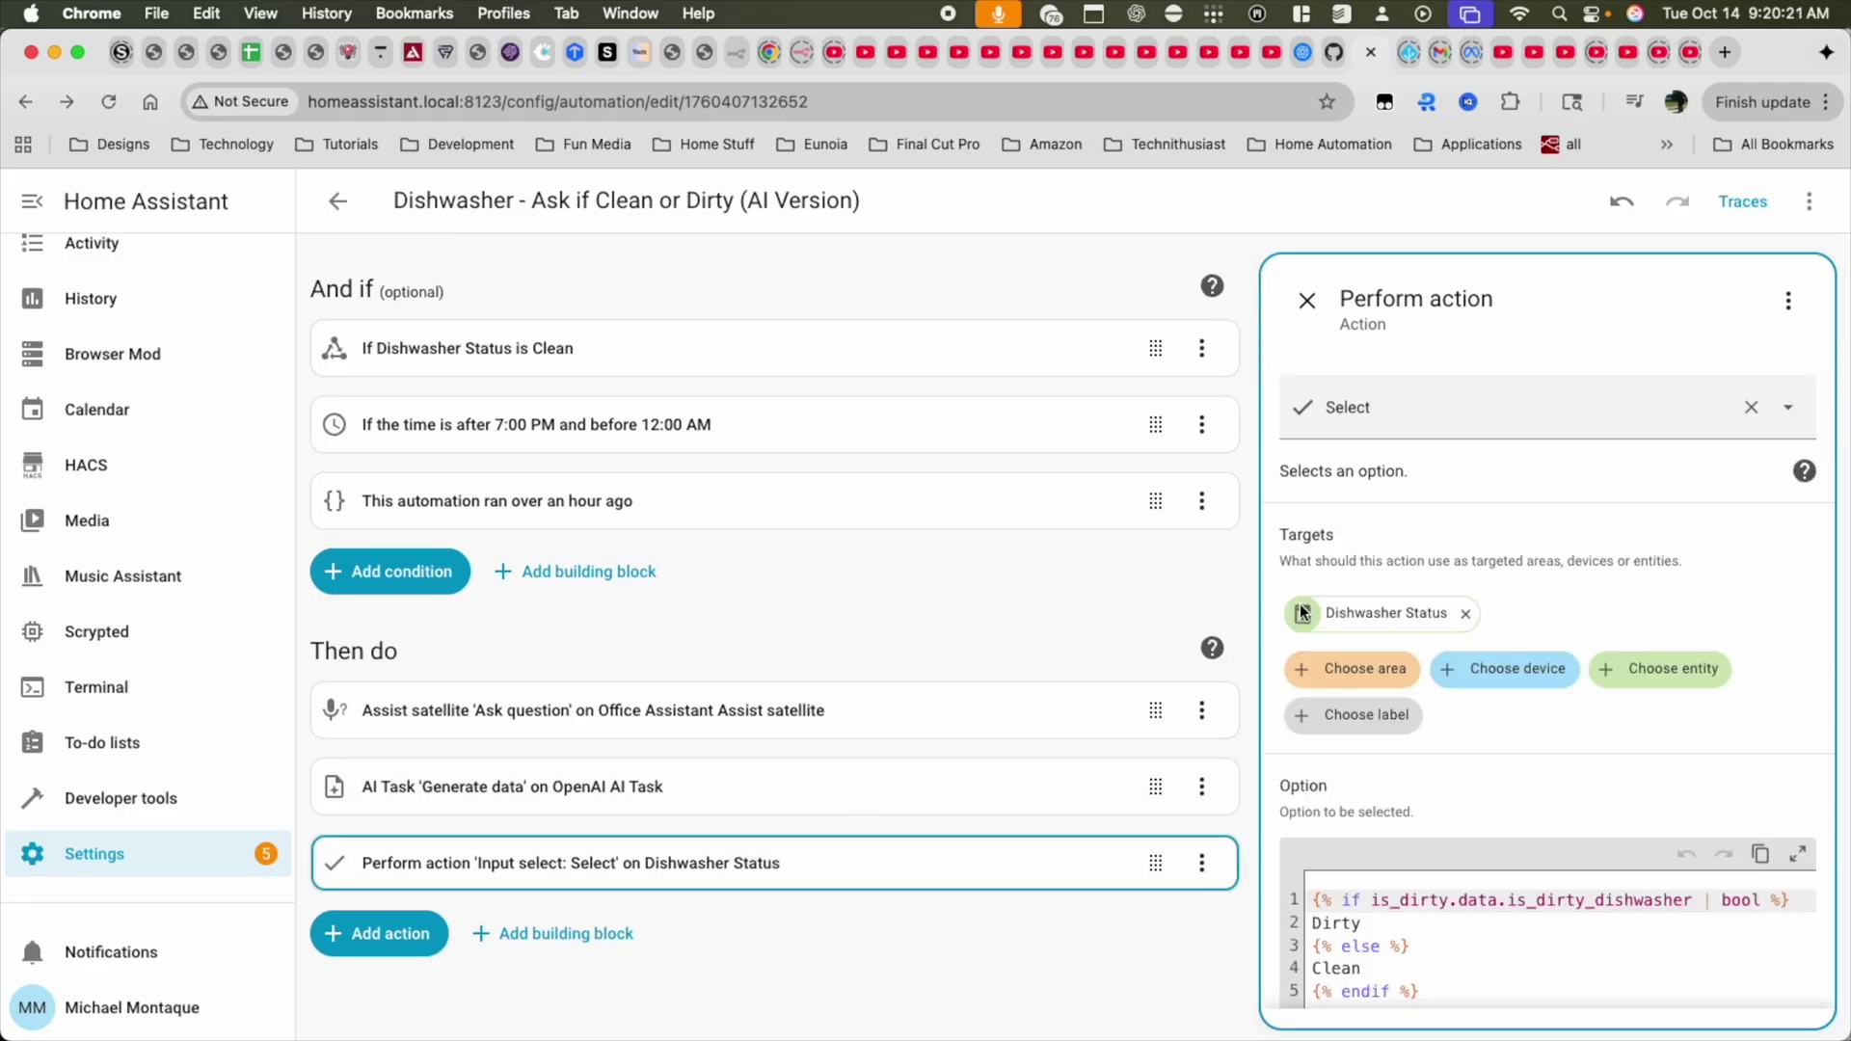
scroll(1386, 620, down, 1)
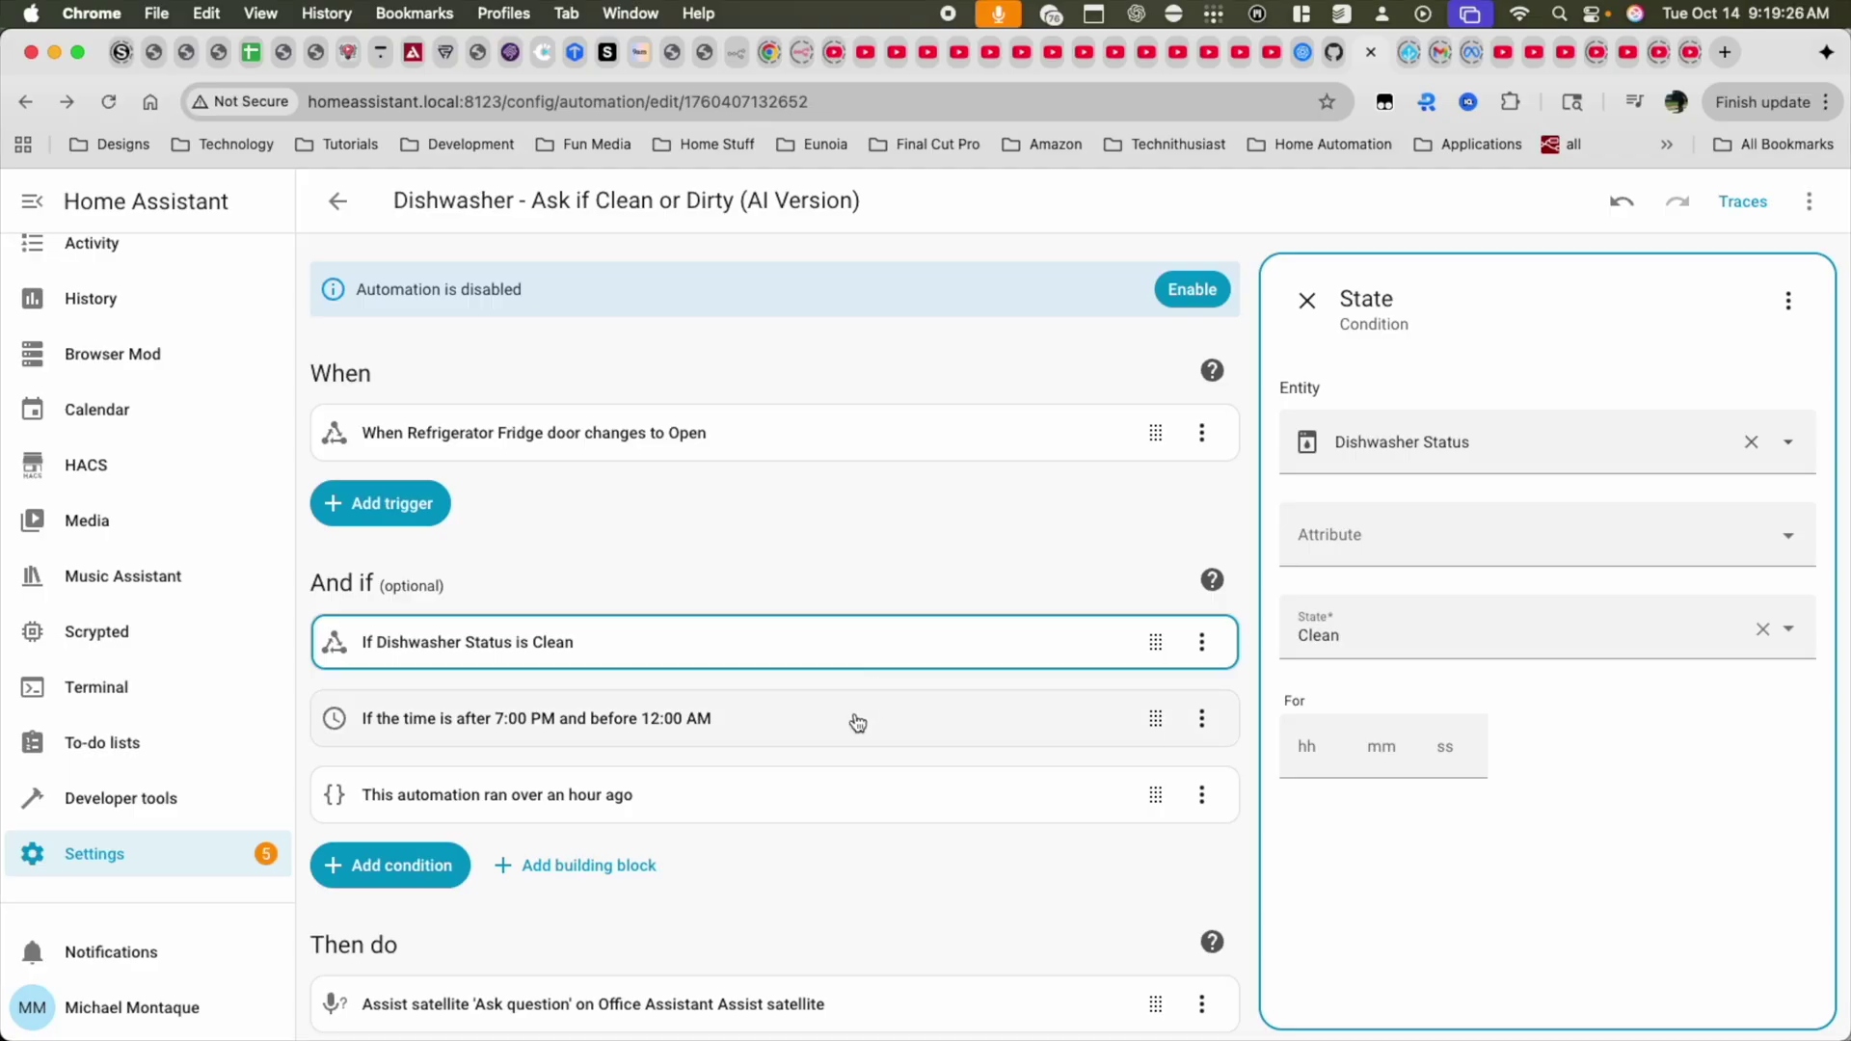
Review the 7:00 PM to midnight time condition and the ran-over-an-hour-ago template condition.
click(857, 723)
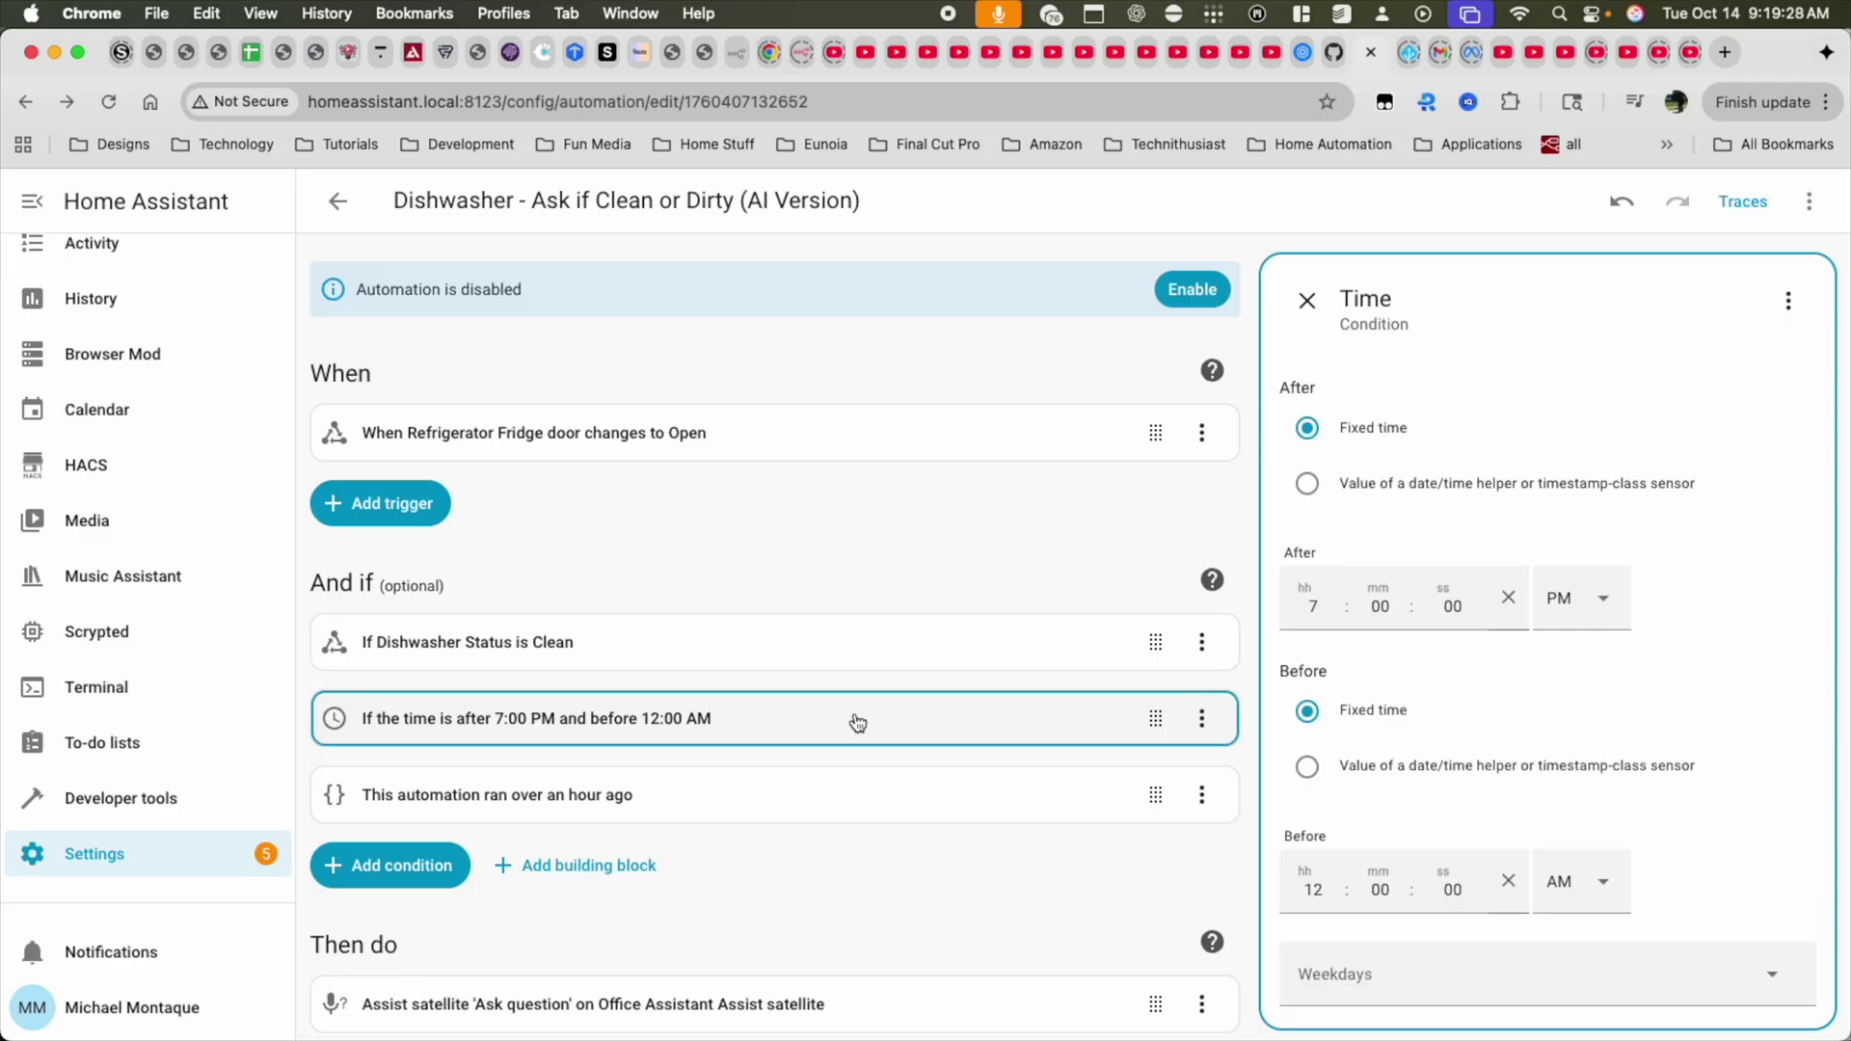
scroll(857, 721, down, 3)
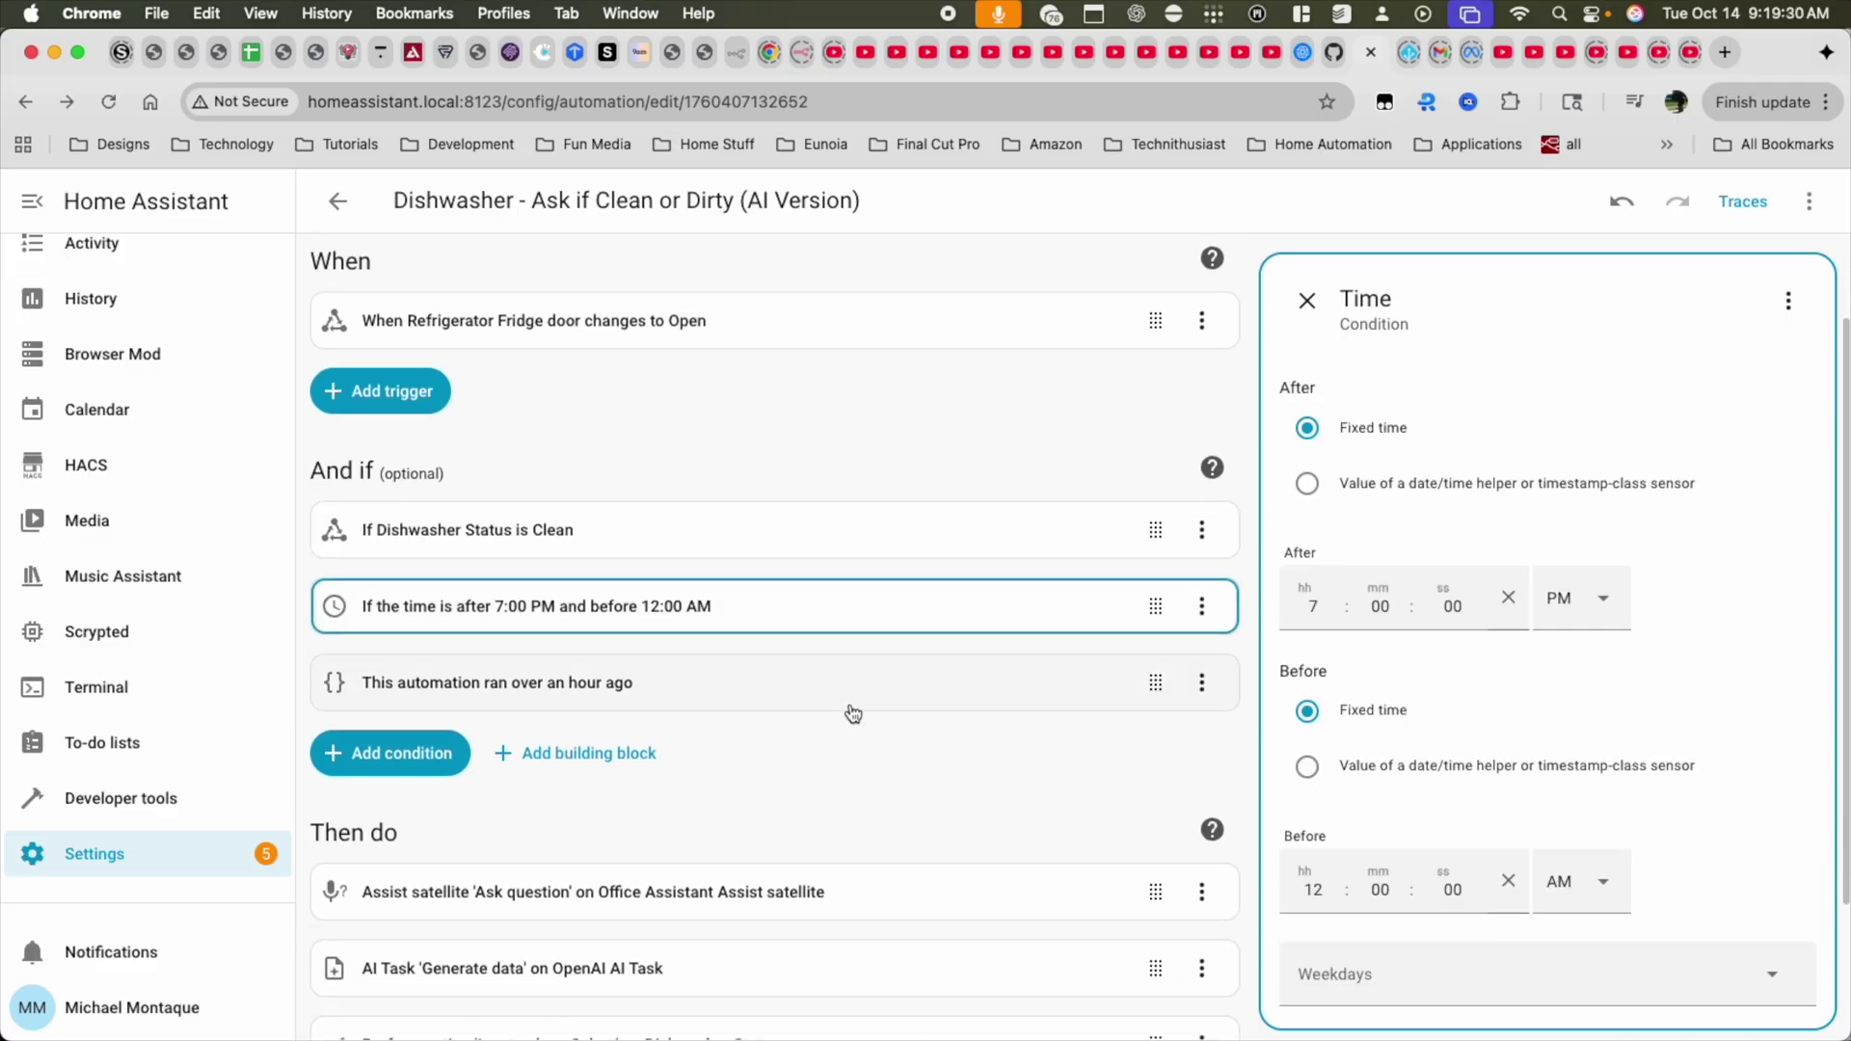
click(846, 691)
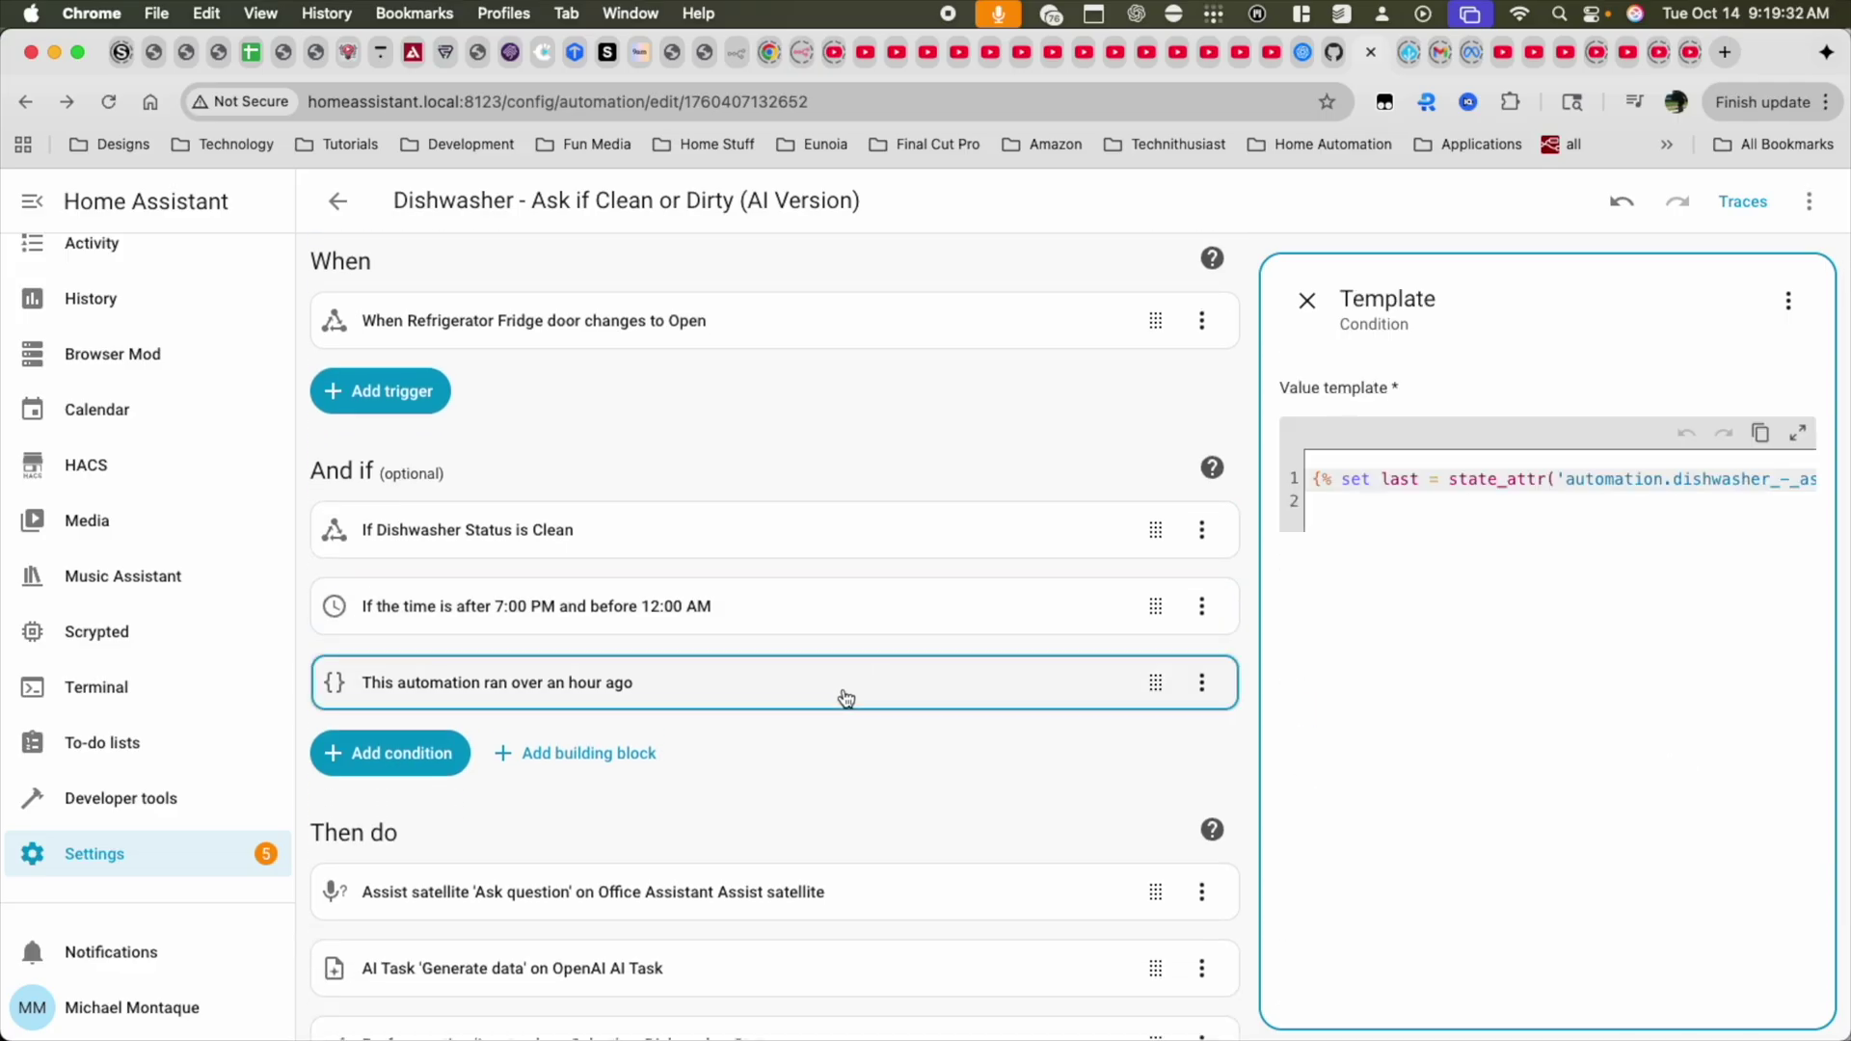